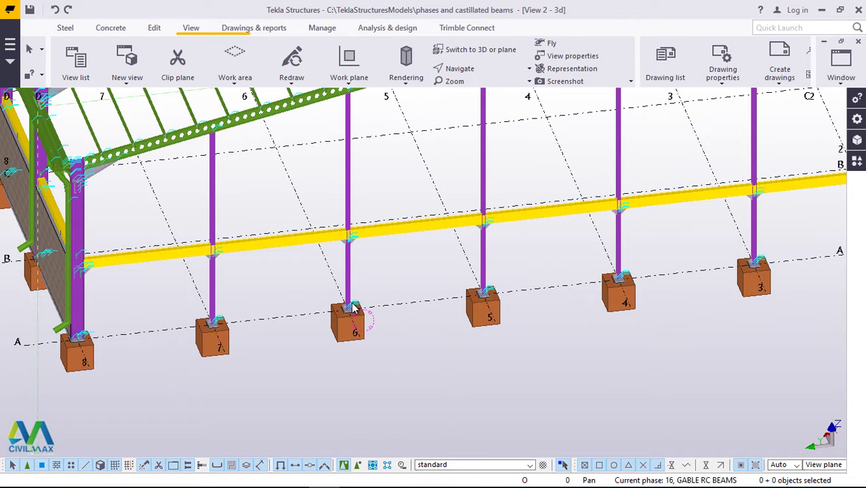
Examine the gable columns and their concrete blocks along grid line A
{"action": "scroll", "coordinate": [342, 315], "scroll_direction": "up", "scroll_amount": 3}
{"action": "scroll", "coordinate": [335, 320], "scroll_direction": "up", "scroll_amount": 2}
{"action": "scroll", "coordinate": [342, 324], "scroll_direction": "up", "scroll_amount": 1}
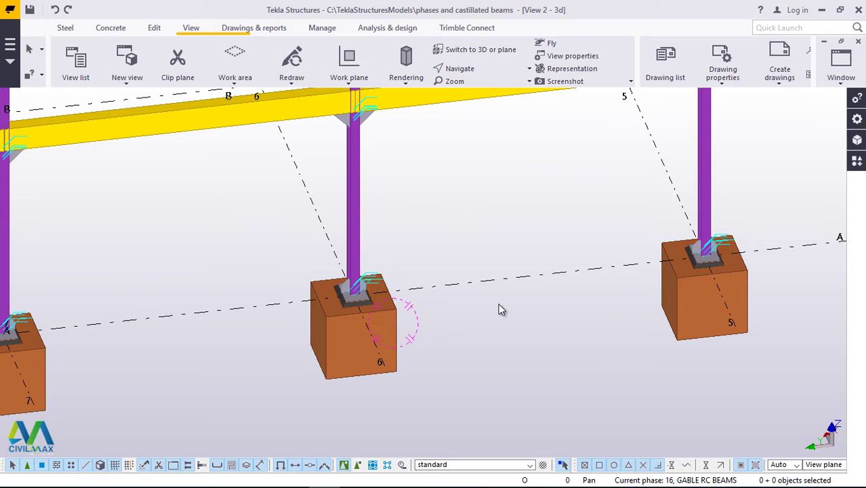
{"action": "scroll", "coordinate": [505, 309], "scroll_direction": "down", "scroll_amount": 2}
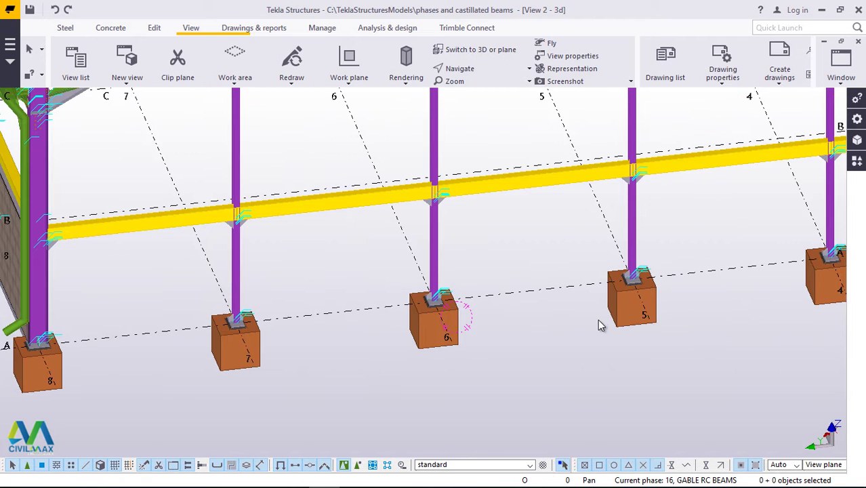
{"action": "scroll", "coordinate": [599, 325], "scroll_direction": "down", "scroll_amount": 1}
{"action": "scroll", "coordinate": [597, 326], "scroll_direction": "down", "scroll_amount": 2}
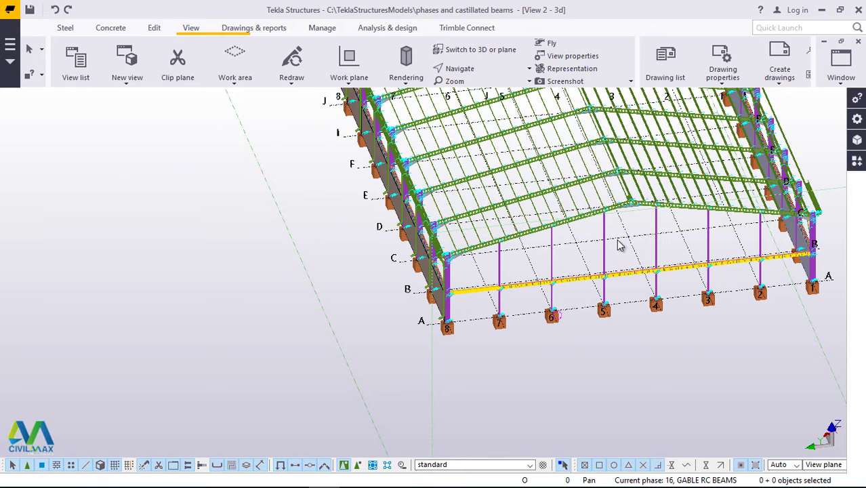
{"action": "scroll", "coordinate": [499, 248], "scroll_direction": "up", "scroll_amount": 3}
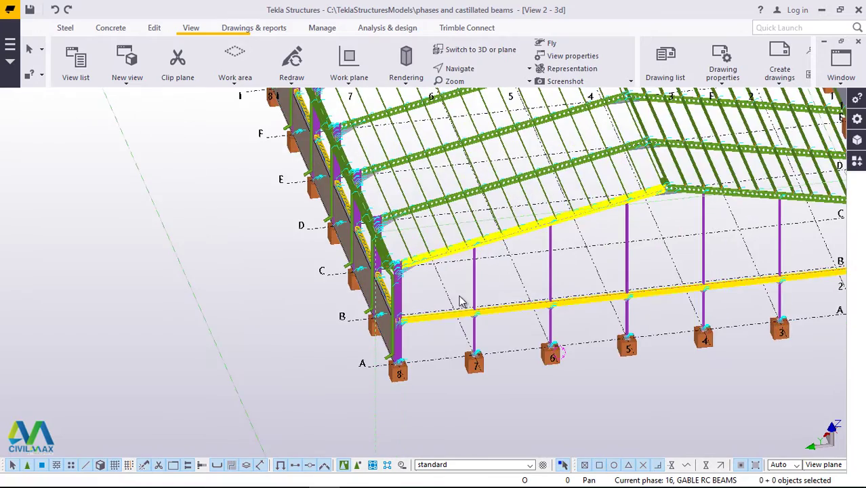
{"action": "scroll", "coordinate": [395, 390], "scroll_direction": "up", "scroll_amount": 4}
{"action": "scroll", "coordinate": [391, 400], "scroll_direction": "down", "scroll_amount": 3}
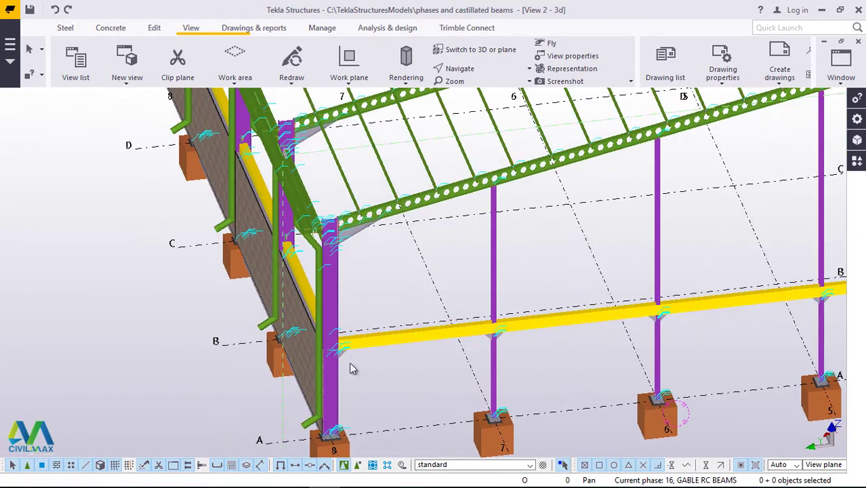
{"action": "scroll", "coordinate": [371, 405], "scroll_direction": "down", "scroll_amount": 2}
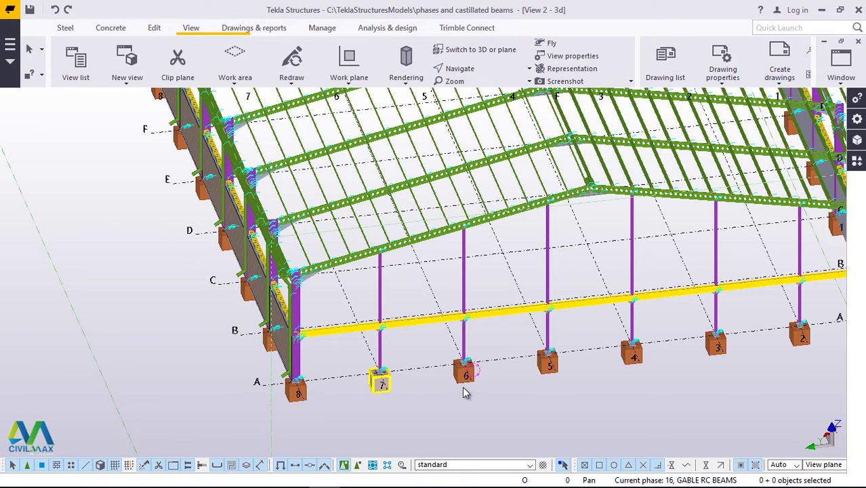
{"action": "scroll", "coordinate": [473, 385], "scroll_direction": "up", "scroll_amount": 2}
{"action": "scroll", "coordinate": [472, 385], "scroll_direction": "up", "scroll_amount": 3}
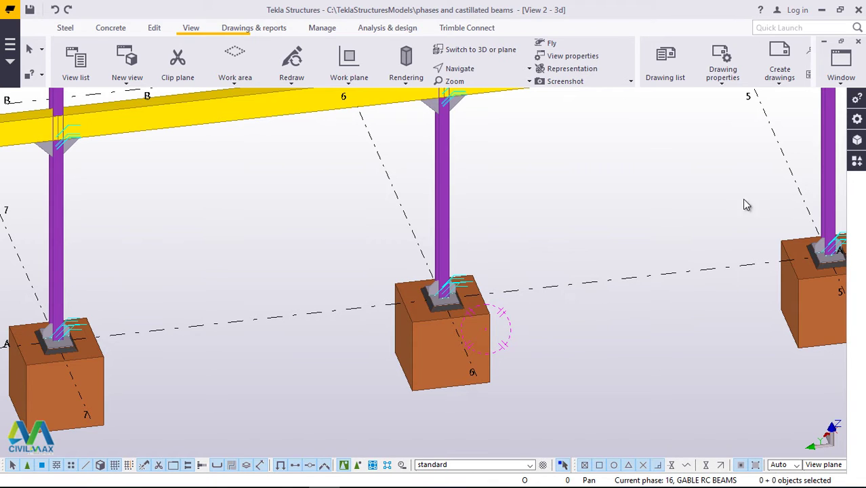
Search the applications and components catalogue for "pile"
{"action": "left_click", "coordinate": [857, 162]}
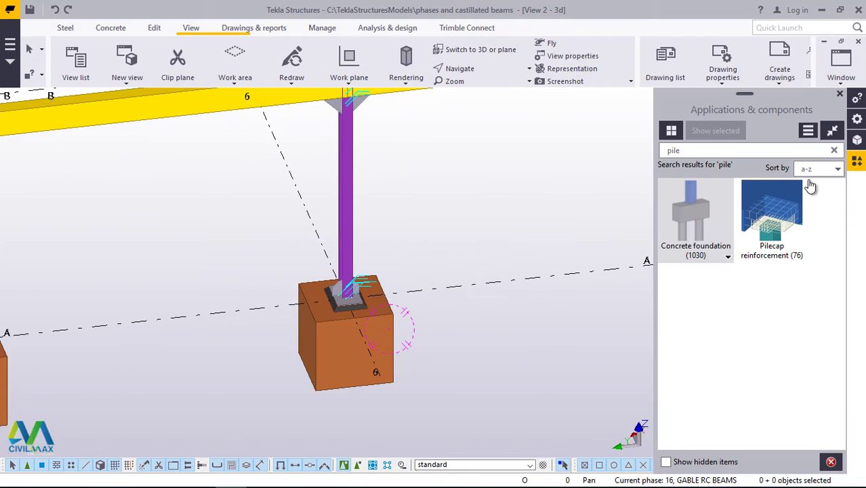
{"action": "left_click", "coordinate": [691, 152]}
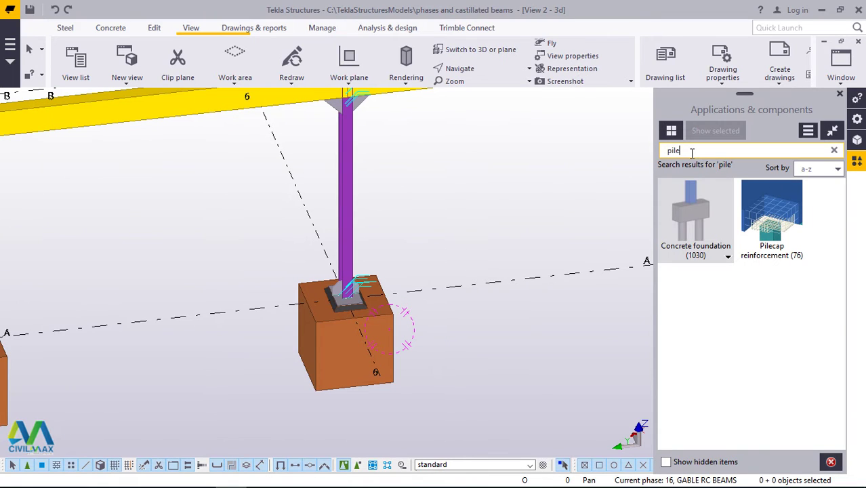
{"action": "key", "text": "BackSpace"}
{"action": "key", "text": "BackSpace"}
{"action": "key", "text": "BackSpace"}
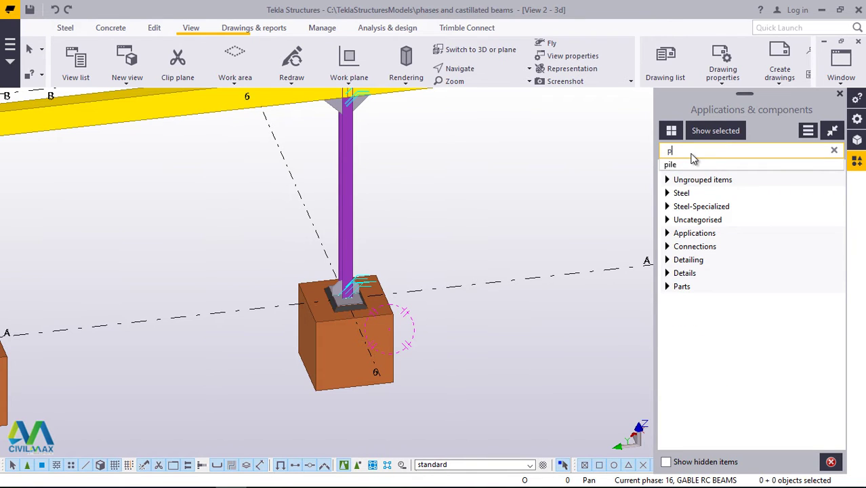
{"action": "type", "text": "ile"}
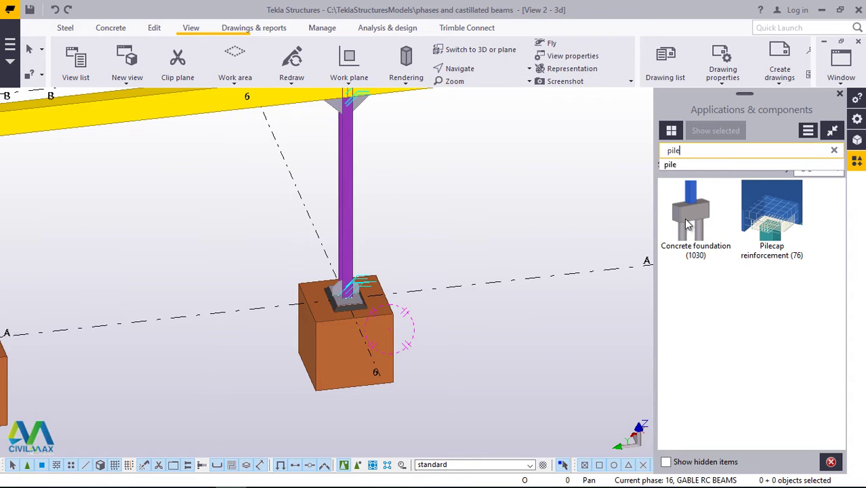
{"action": "key", "text": "Return"}
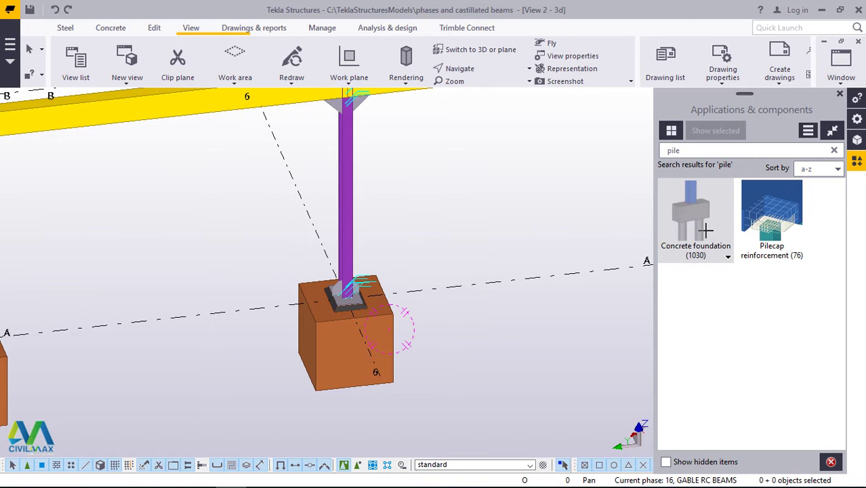
Accept the standard Concrete foundation (1030) properties with 300 mm wide, 8000 mm long piles and close the components catalogue
{"action": "double_click", "coordinate": [702, 218]}
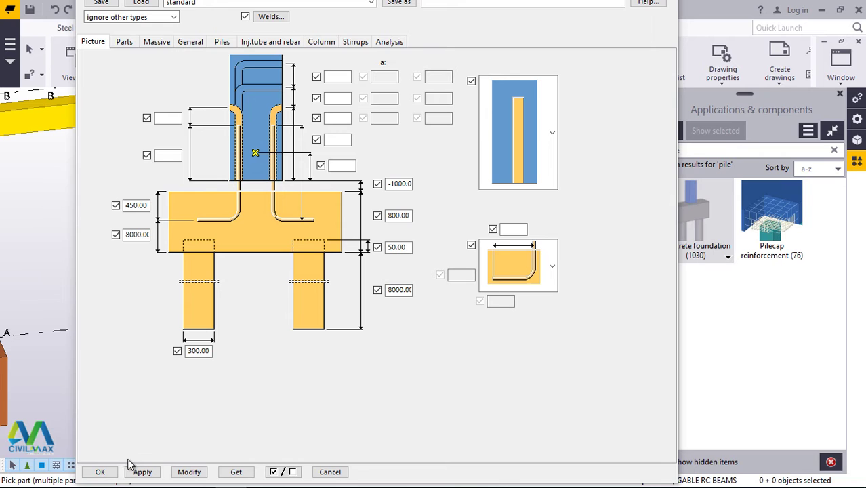
{"action": "left_click", "coordinate": [101, 473]}
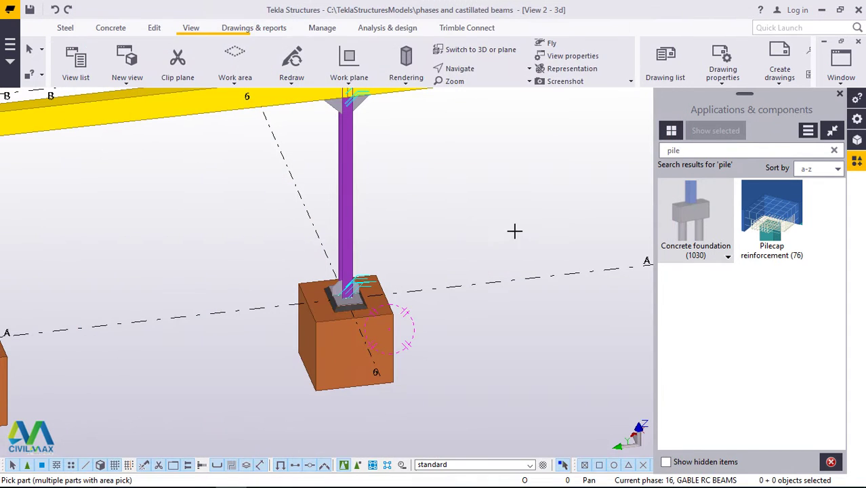
{"action": "left_click", "coordinate": [841, 95]}
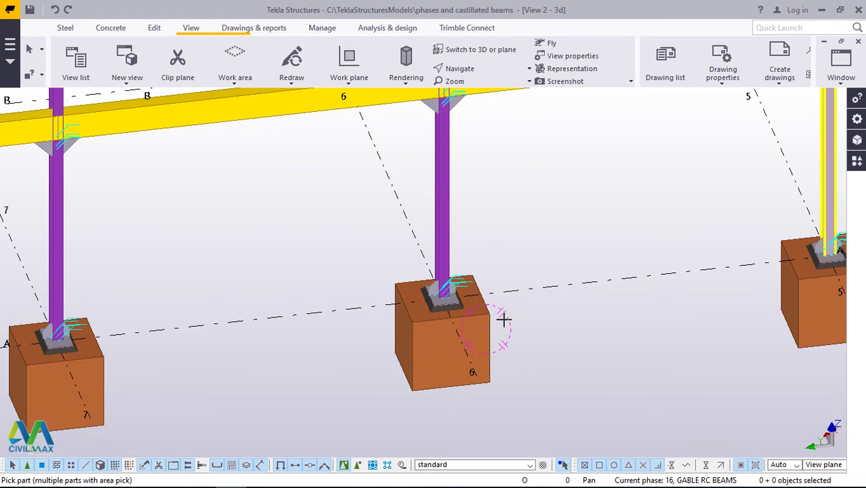
Create the Concrete foundation (1030) on the column at grid A-7, positioned at the bottom edge of its concrete block
{"action": "scroll", "coordinate": [519, 348], "scroll_direction": "down", "scroll_amount": 5}
{"action": "scroll", "coordinate": [402, 360], "scroll_direction": "up", "scroll_amount": 5}
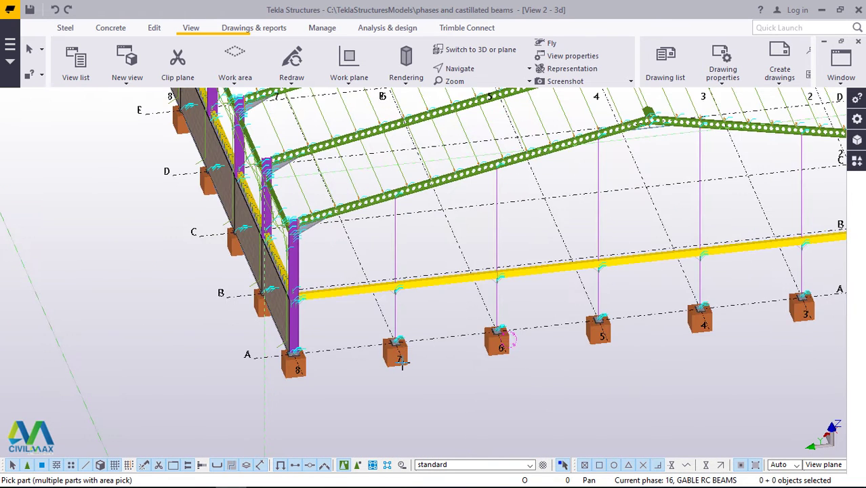
{"action": "scroll", "coordinate": [296, 362], "scroll_direction": "up", "scroll_amount": 2}
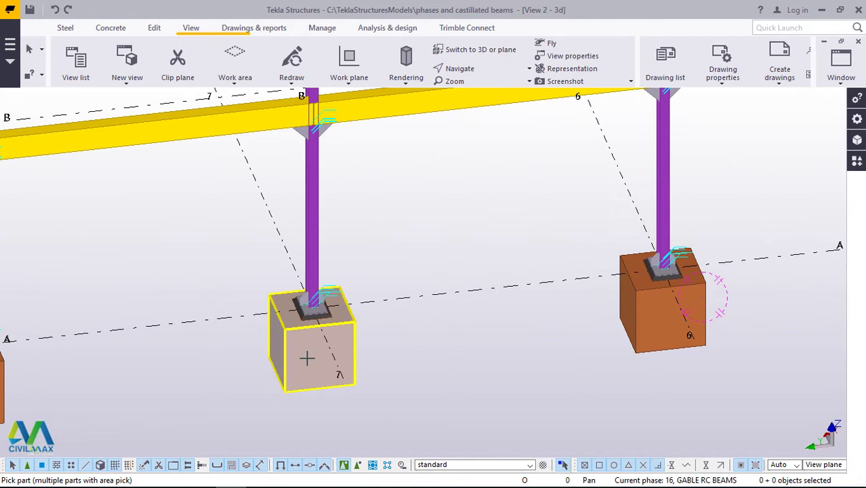
{"action": "scroll", "coordinate": [311, 388], "scroll_direction": "up", "scroll_amount": 1}
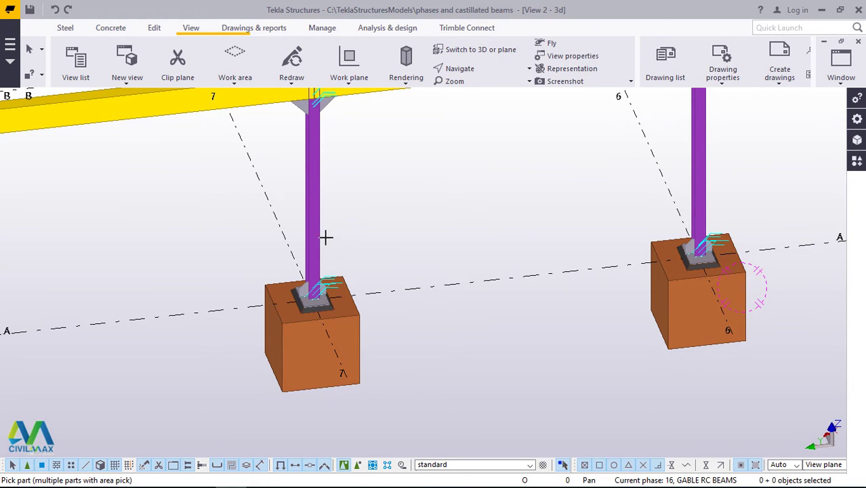
{"action": "key", "text": "f"}
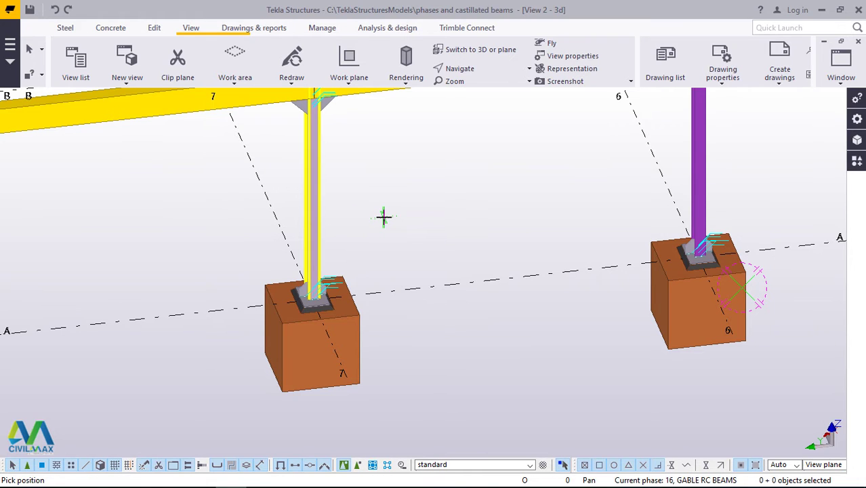
{"action": "left_click", "coordinate": [384, 217]}
{"action": "left_click", "coordinate": [319, 390]}
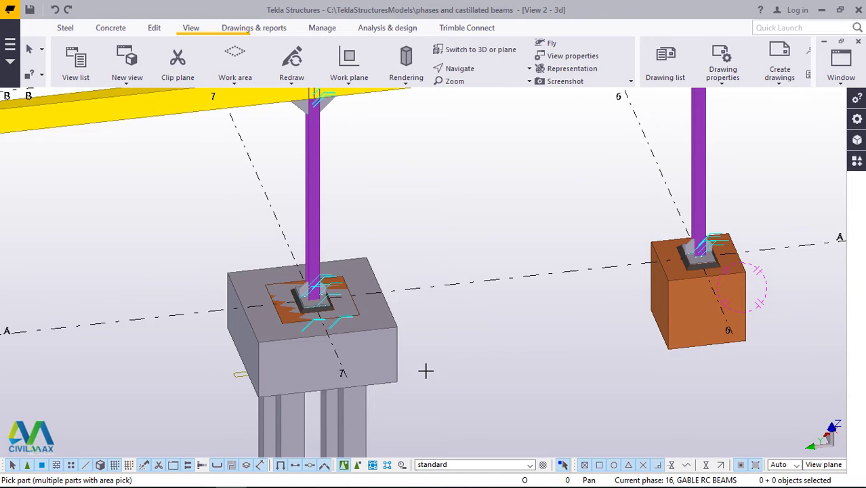
Add the same pile foundation to the column at grid A-6, positioned at its block's bottom edge, and end the command
{"action": "scroll", "coordinate": [411, 255], "scroll_direction": "down", "scroll_amount": 2}
{"action": "scroll", "coordinate": [412, 255], "scroll_direction": "down", "scroll_amount": 1}
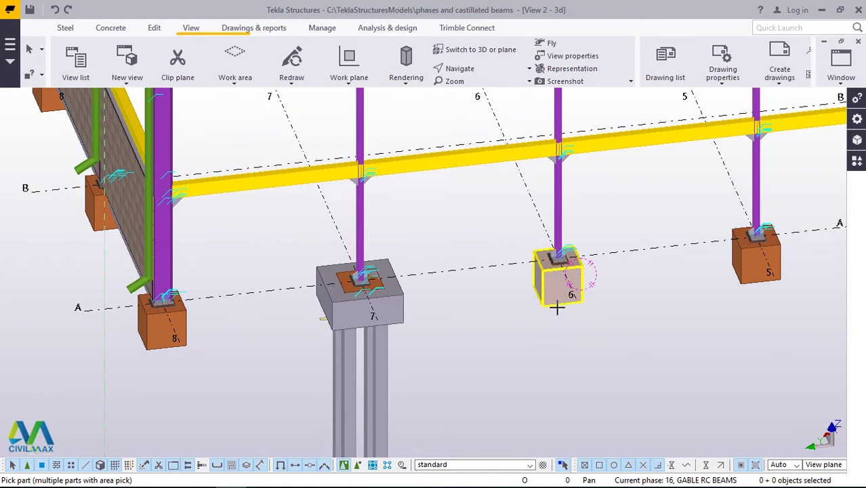
{"action": "scroll", "coordinate": [569, 264], "scroll_direction": "up", "scroll_amount": 2}
{"action": "left_click", "coordinate": [560, 173]}
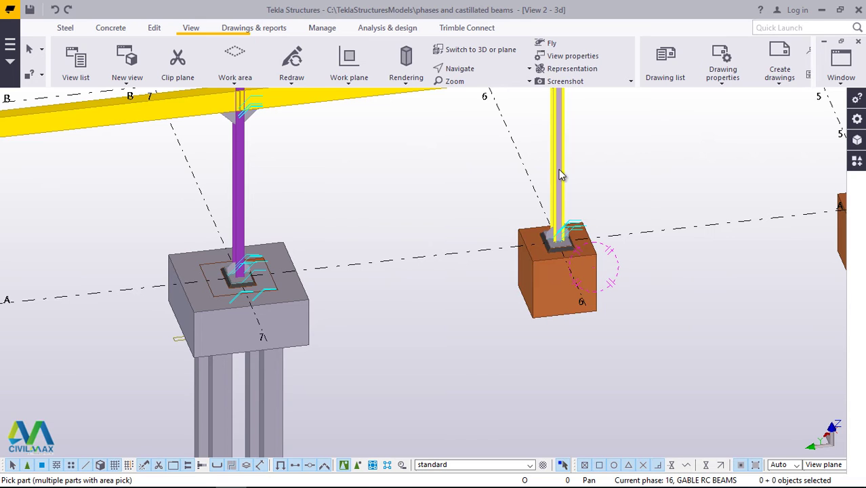
{"action": "middle_click", "coordinate": [612, 267]}
{"action": "left_click", "coordinate": [564, 316]}
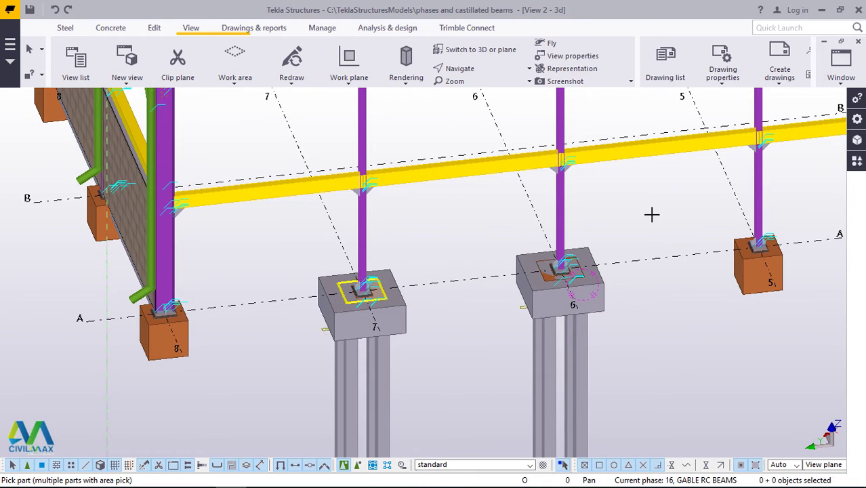
{"action": "scroll", "coordinate": [659, 217], "scroll_direction": "down", "scroll_amount": 2}
{"action": "right_click", "coordinate": [673, 211]}
{"action": "left_click", "coordinate": [698, 221]}
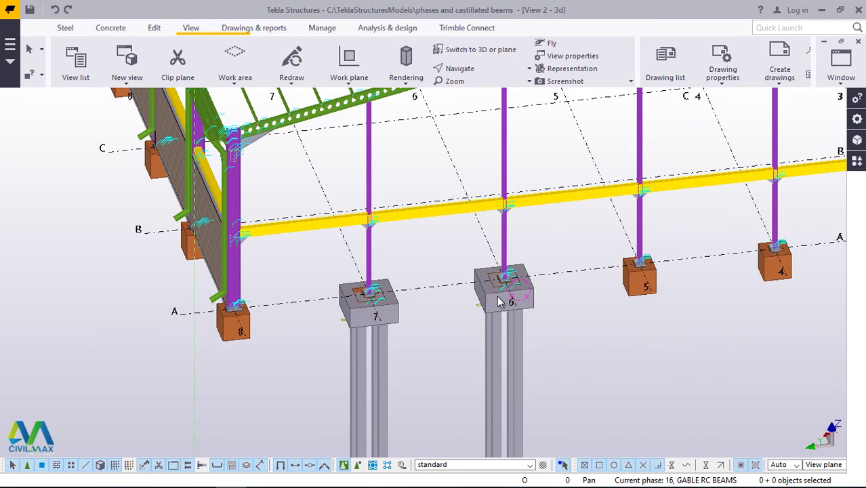
Place a Concrete foundation (1030) under the corner column at grid A-8, positioned at the block's bottom edge
{"action": "scroll", "coordinate": [492, 344], "scroll_direction": "down", "scroll_amount": 2}
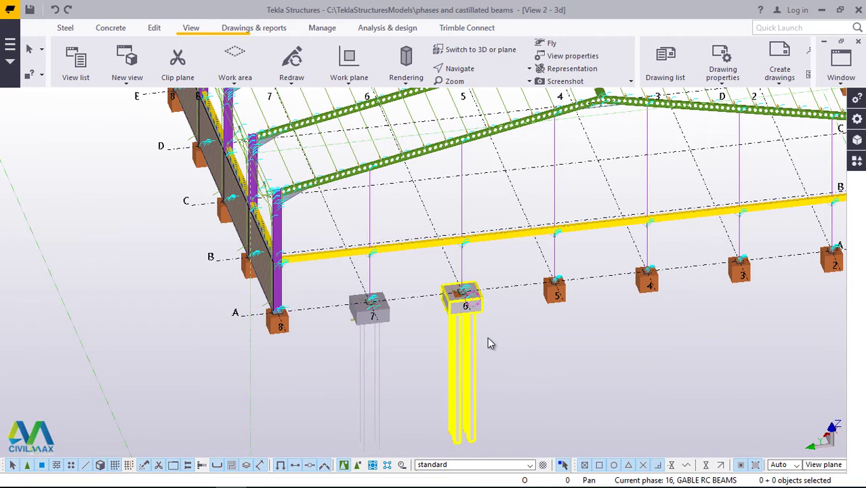
{"action": "scroll", "coordinate": [282, 326], "scroll_direction": "up", "scroll_amount": 5}
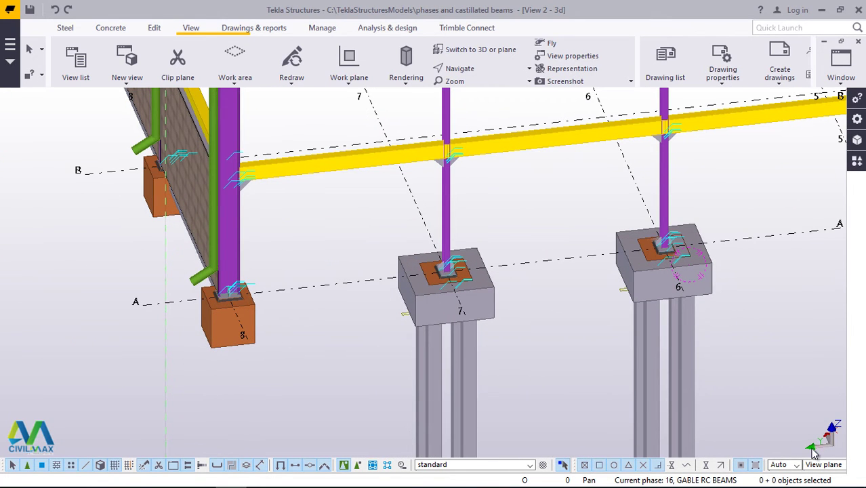
{"action": "left_click", "coordinate": [857, 162]}
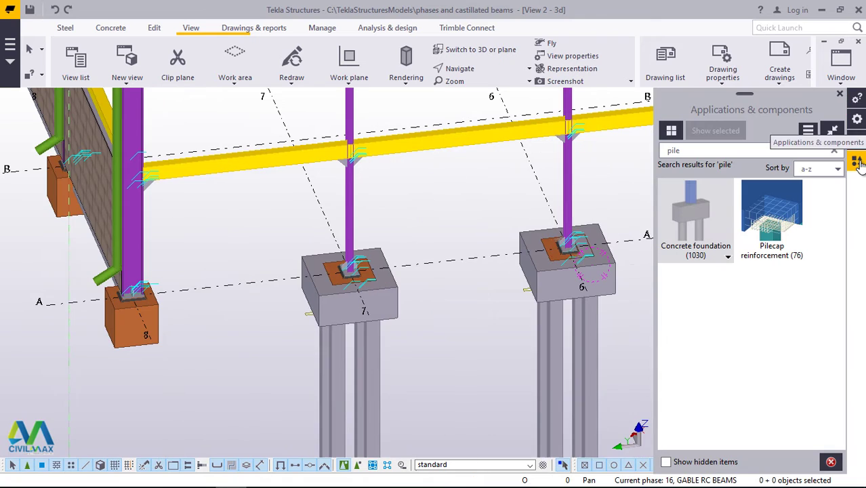
{"action": "left_click", "coordinate": [720, 213]}
{"action": "scroll", "coordinate": [97, 337], "scroll_direction": "up", "scroll_amount": 4}
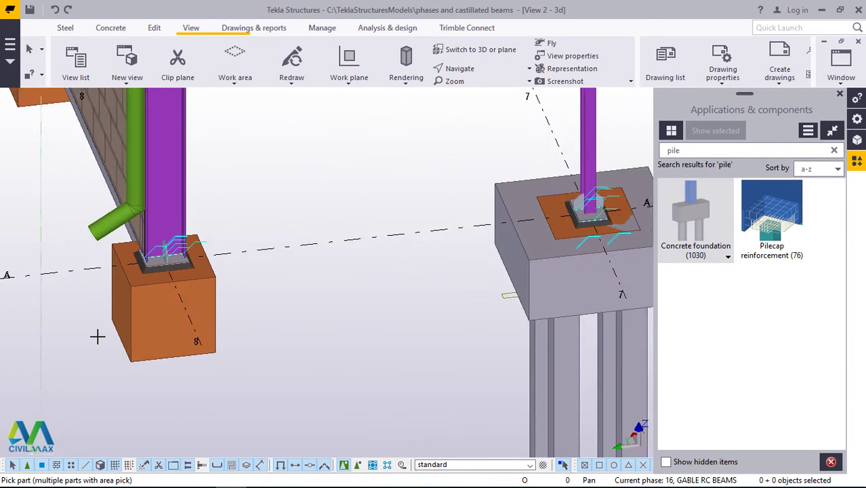
{"action": "left_click", "coordinate": [204, 306]}
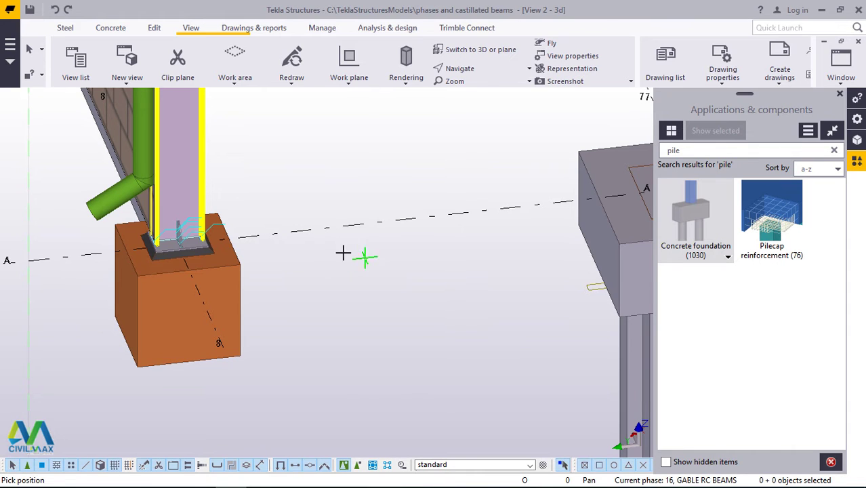
{"action": "left_click", "coordinate": [190, 365]}
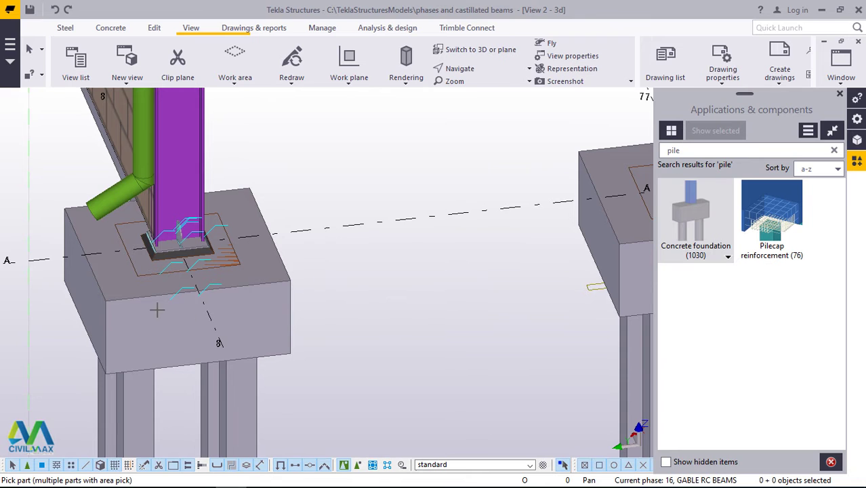
Place a Concrete foundation (1030) under the opposite corner column at grid A-1, positioned at the midpoint of the block's bottom edge
{"action": "scroll", "coordinate": [224, 299], "scroll_direction": "down", "scroll_amount": 2}
{"action": "scroll", "coordinate": [143, 313], "scroll_direction": "down", "scroll_amount": 5}
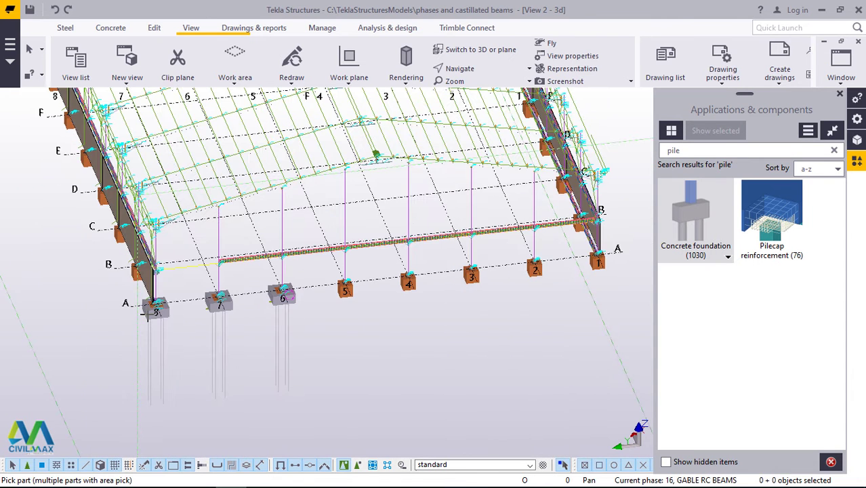
{"action": "scroll", "coordinate": [508, 284], "scroll_direction": "down", "scroll_amount": 3}
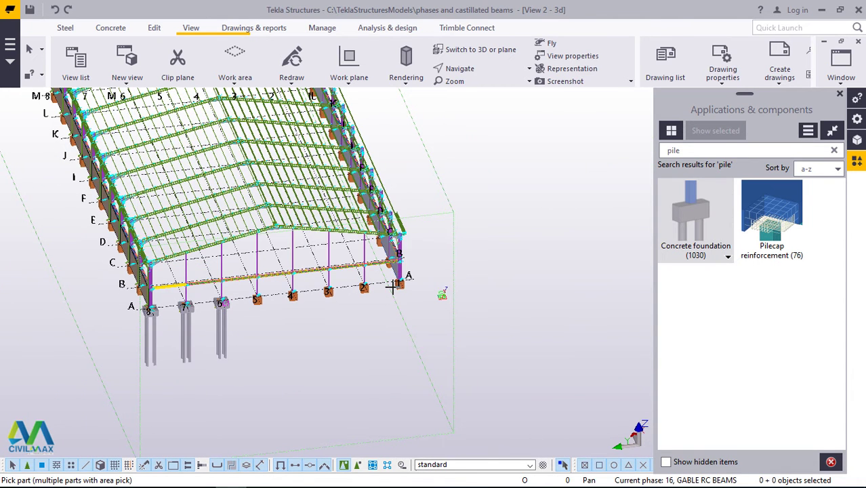
{"action": "scroll", "coordinate": [392, 286], "scroll_direction": "up", "scroll_amount": 8}
{"action": "scroll", "coordinate": [271, 294], "scroll_direction": "up", "scroll_amount": 1}
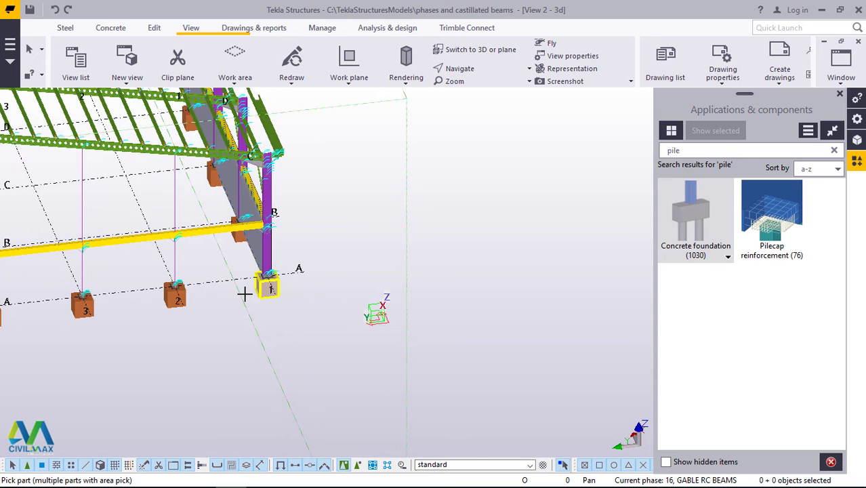
{"action": "scroll", "coordinate": [246, 292], "scroll_direction": "up", "scroll_amount": 5}
{"action": "scroll", "coordinate": [286, 185], "scroll_direction": "up", "scroll_amount": 1}
{"action": "left_click", "coordinate": [286, 163]}
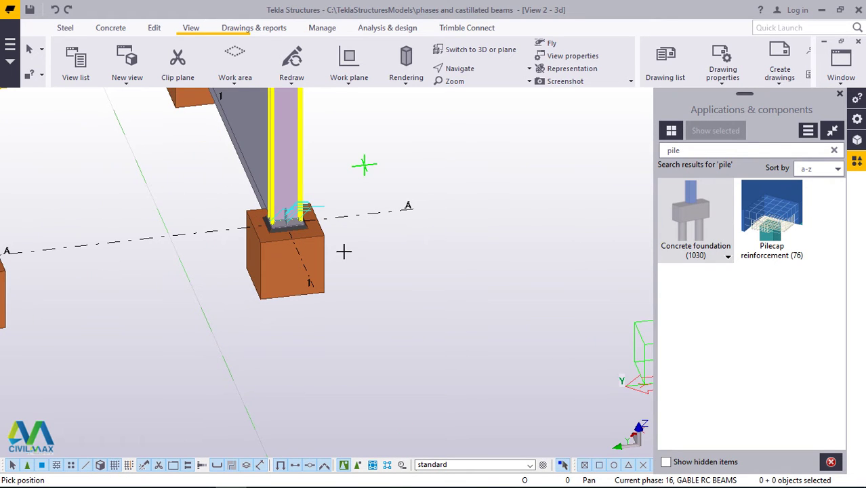
{"action": "left_click", "coordinate": [296, 295]}
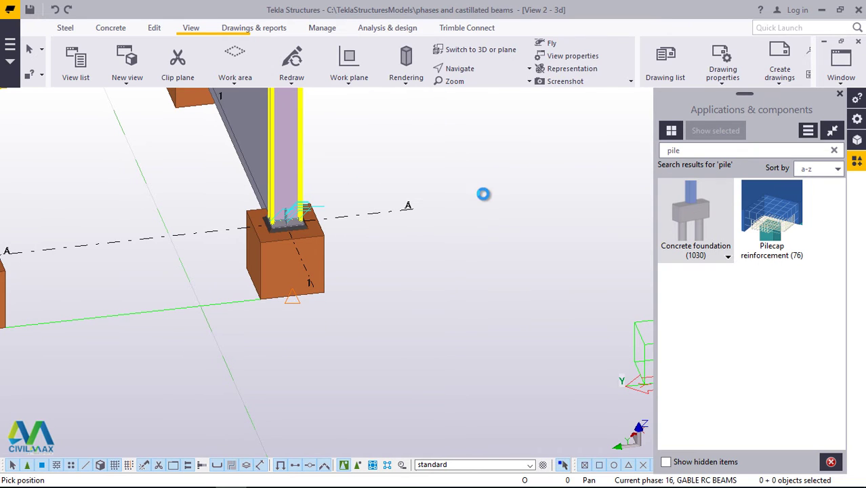
End the foundation placement and close the Applications & components catalog
{"action": "right_click", "coordinate": [480, 149]}
{"action": "left_click", "coordinate": [502, 156]}
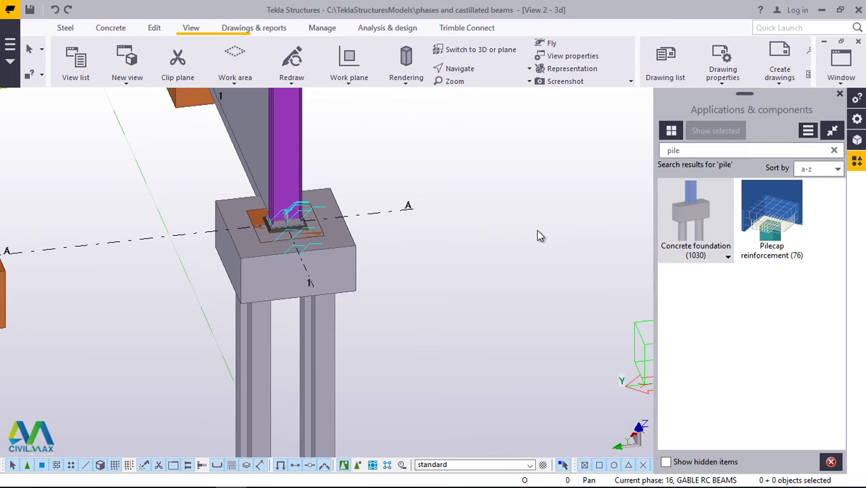
{"action": "scroll", "coordinate": [538, 229], "scroll_direction": "down", "scroll_amount": 10}
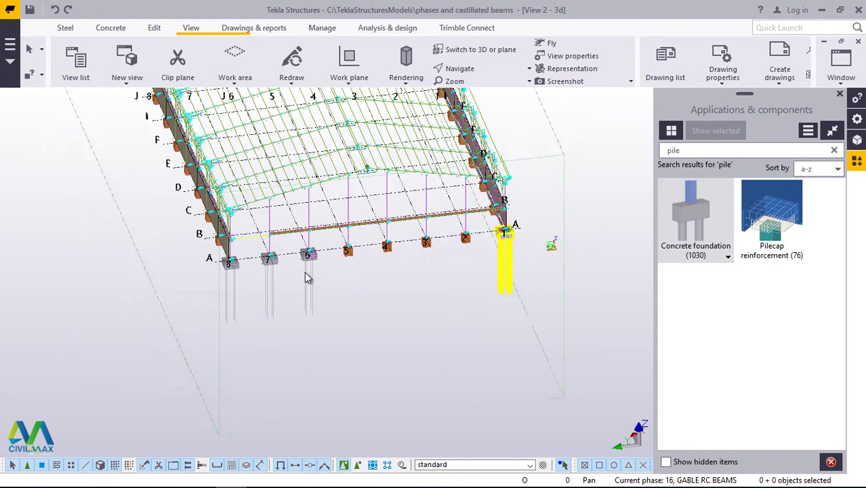
{"action": "scroll", "coordinate": [347, 261], "scroll_direction": "up", "scroll_amount": 3}
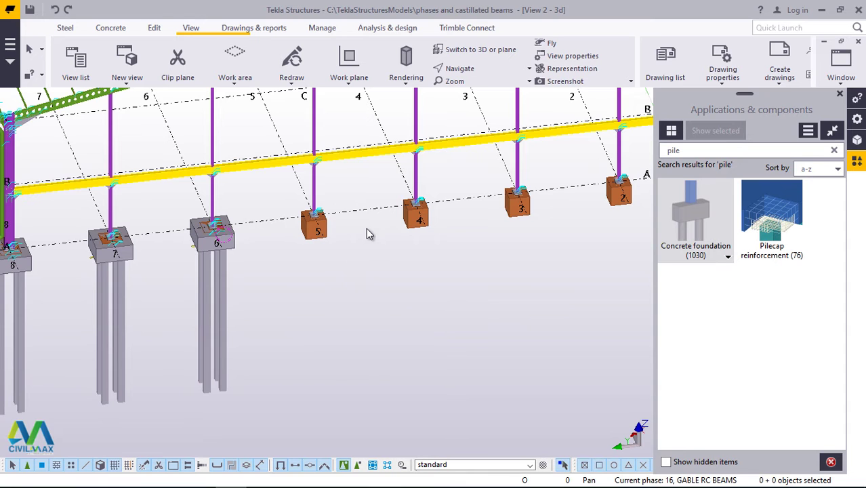
{"action": "scroll", "coordinate": [326, 215], "scroll_direction": "up", "scroll_amount": 1}
{"action": "scroll", "coordinate": [245, 280], "scroll_direction": "down", "scroll_amount": 4}
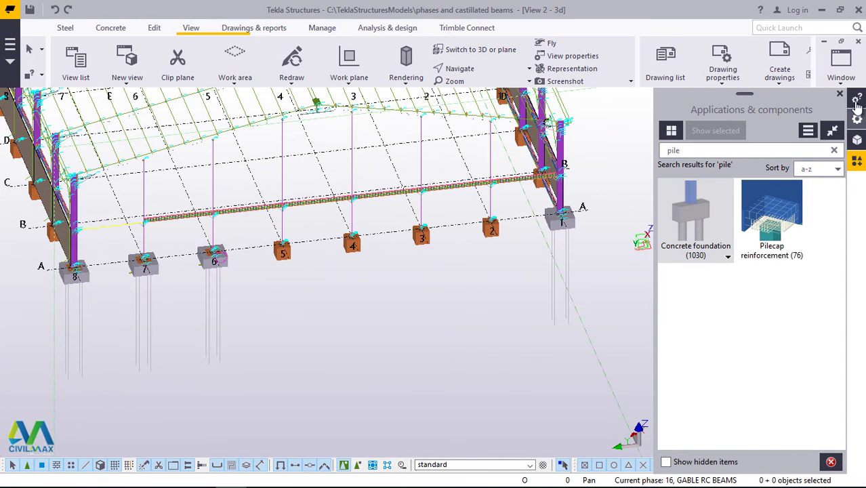
{"action": "left_click", "coordinate": [841, 98]}
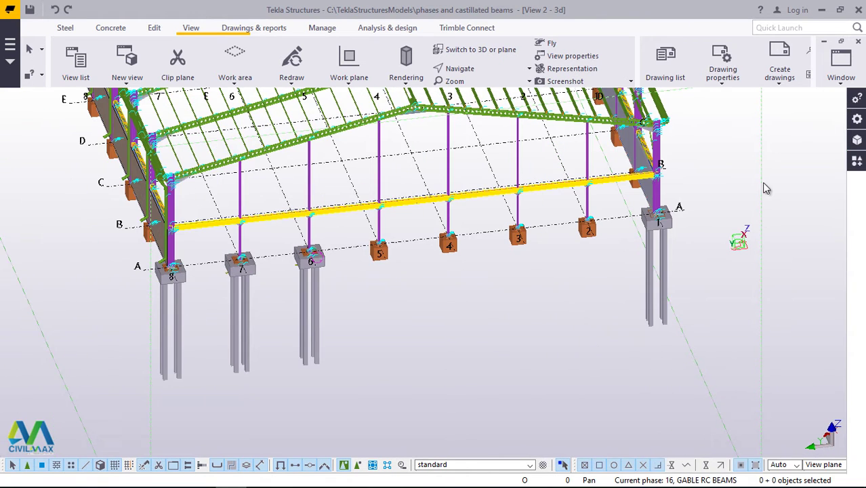
Copy the pile foundation at grid A-6 linearly towards grid A-2 with dY -5000 and 4 copies, and end the command
{"action": "scroll", "coordinate": [389, 271], "scroll_direction": "up", "scroll_amount": 2}
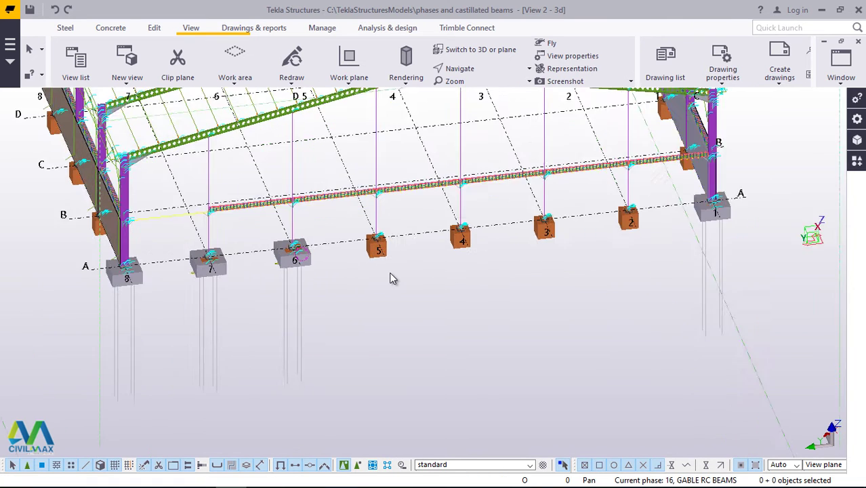
{"action": "scroll", "coordinate": [392, 277], "scroll_direction": "up", "scroll_amount": 1}
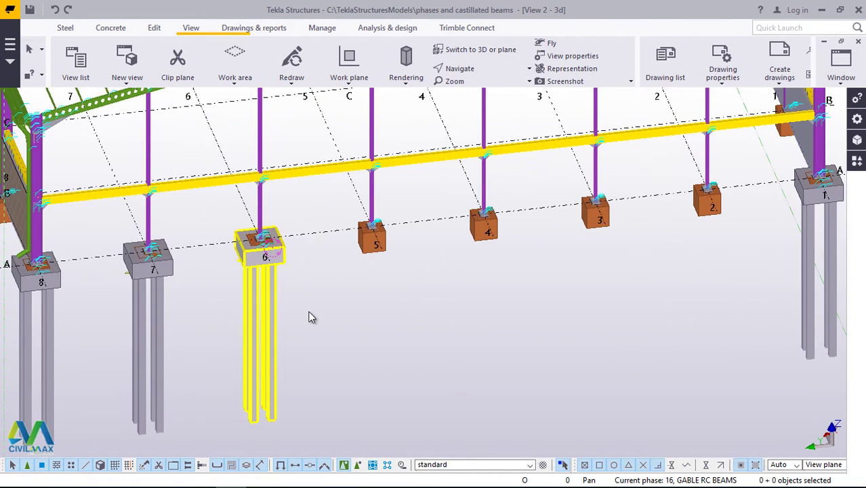
{"action": "right_click", "coordinate": [385, 314]}
{"action": "mouse_move", "coordinate": [449, 228]}
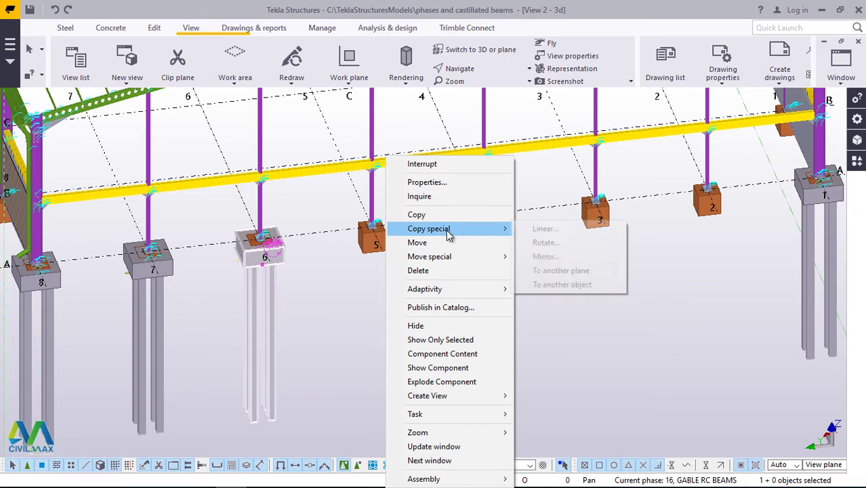
{"action": "left_click", "coordinate": [542, 229]}
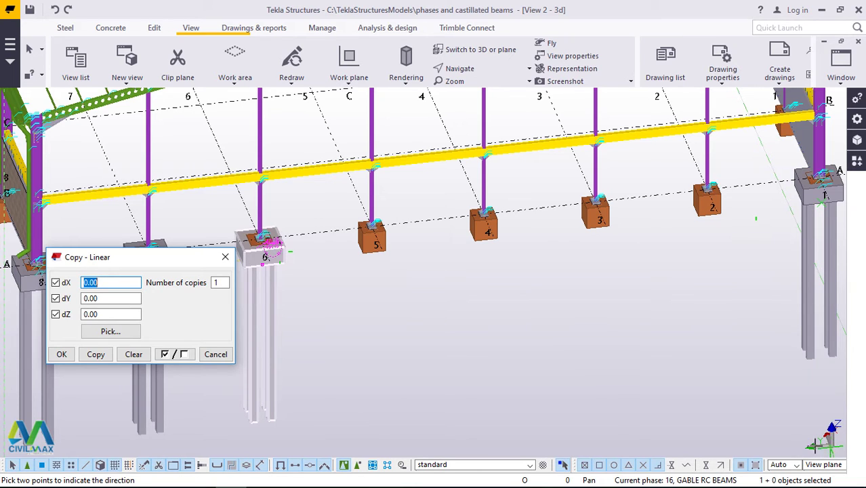
{"action": "left_click", "coordinate": [82, 299]}
{"action": "type", "text": "-5000"}
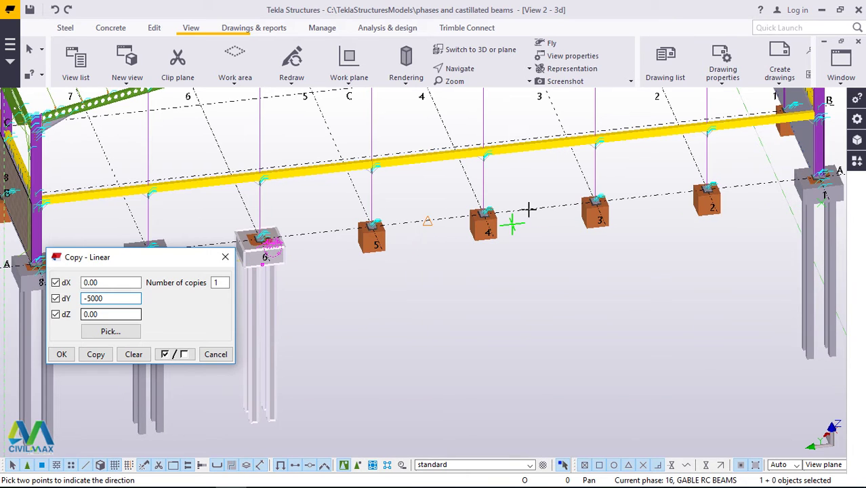
{"action": "double_click", "coordinate": [216, 282]}
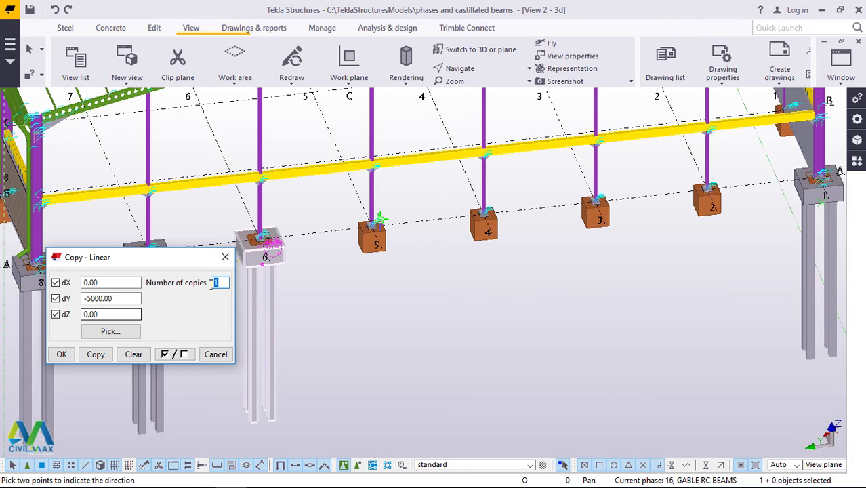
{"action": "left_click", "coordinate": [95, 354]}
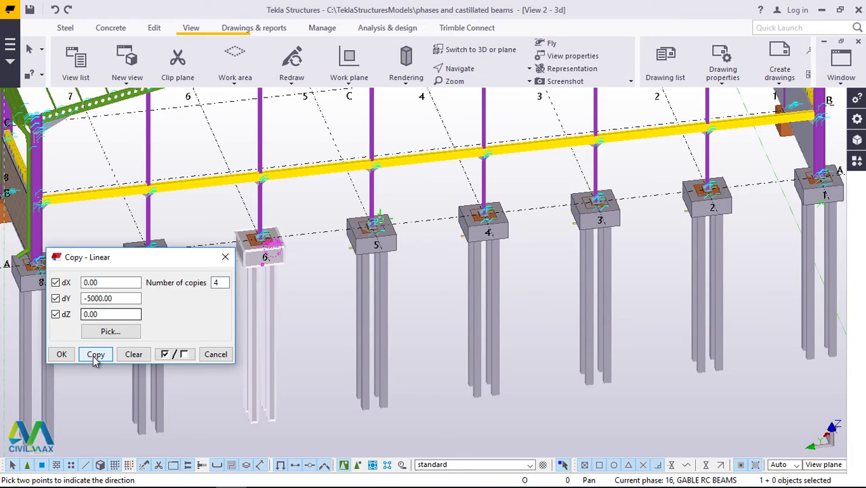
{"action": "left_click", "coordinate": [61, 354]}
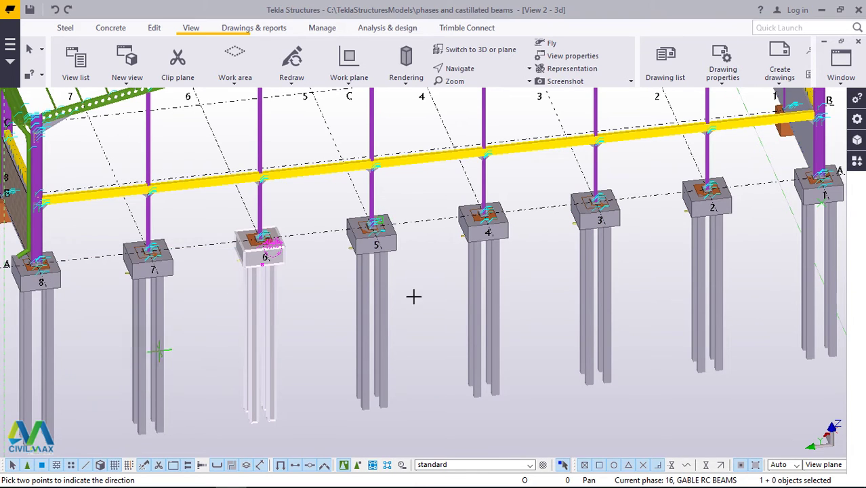
{"action": "right_click", "coordinate": [438, 263]}
{"action": "left_click", "coordinate": [449, 273]}
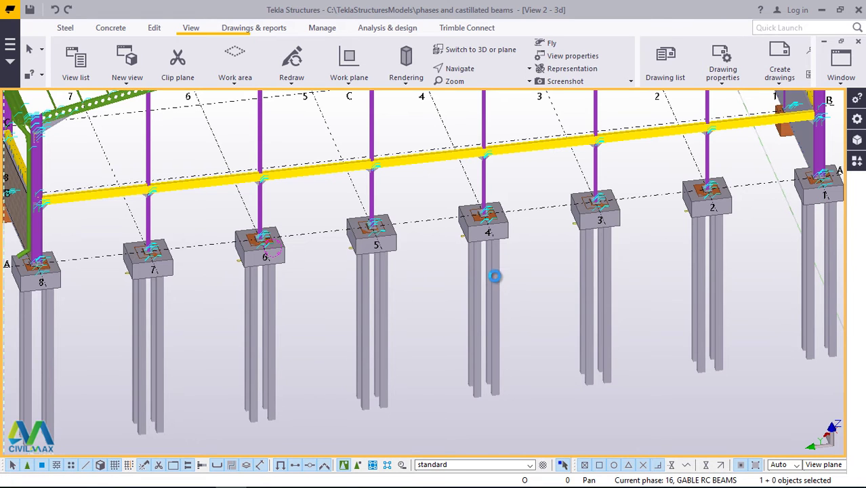
Copy the corner pile foundations at A-8 and A-1 linearly along the building with dX 6000, dY 0 and 26 copies, and end the command
{"action": "middle_click_drag", "start_coordinate": [187, 328], "coordinate": [549, 288], "text": "ctrl"}
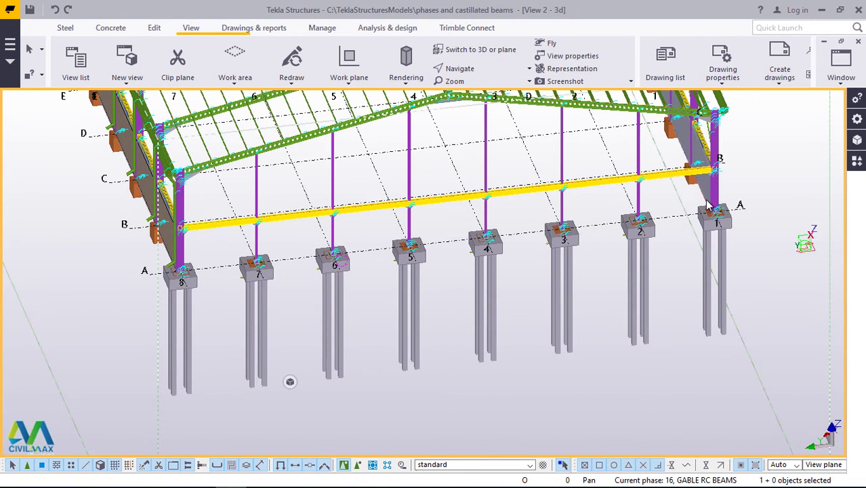
{"action": "left_click", "coordinate": [471, 69]}
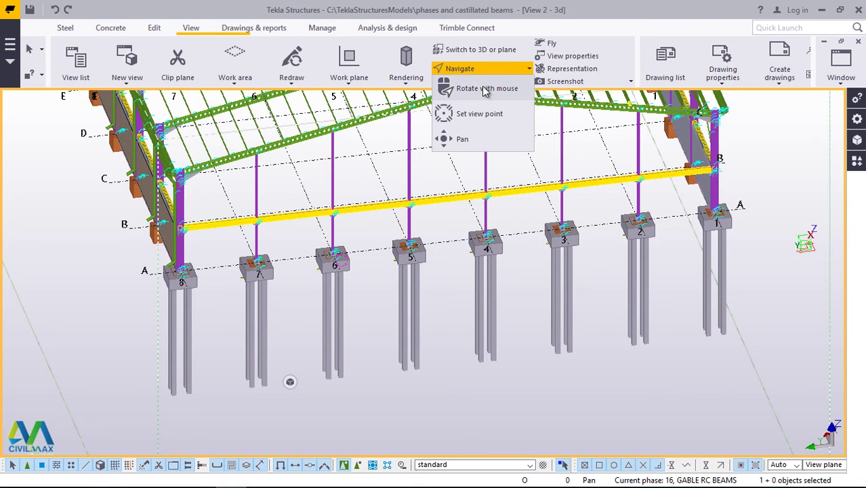
{"action": "left_click", "coordinate": [488, 92]}
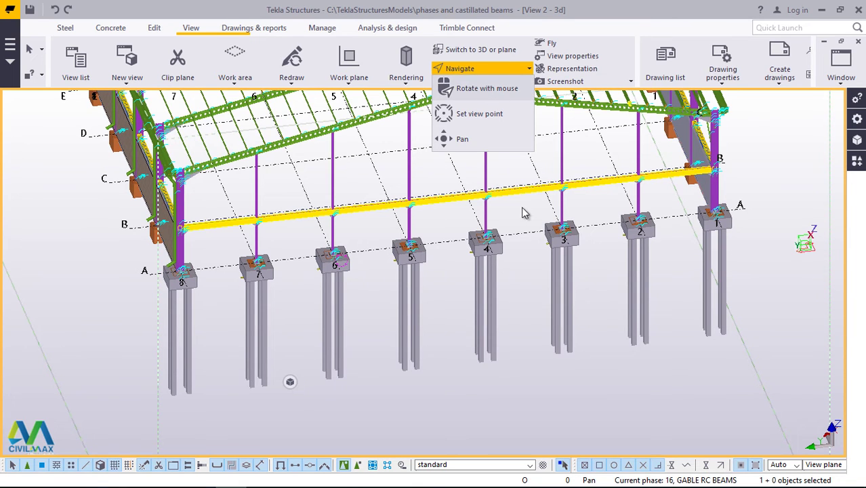
{"action": "left_click", "coordinate": [492, 256]}
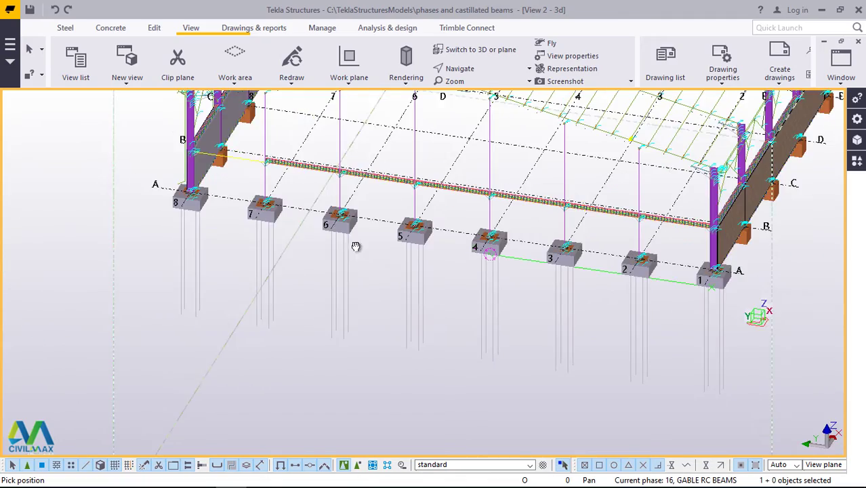
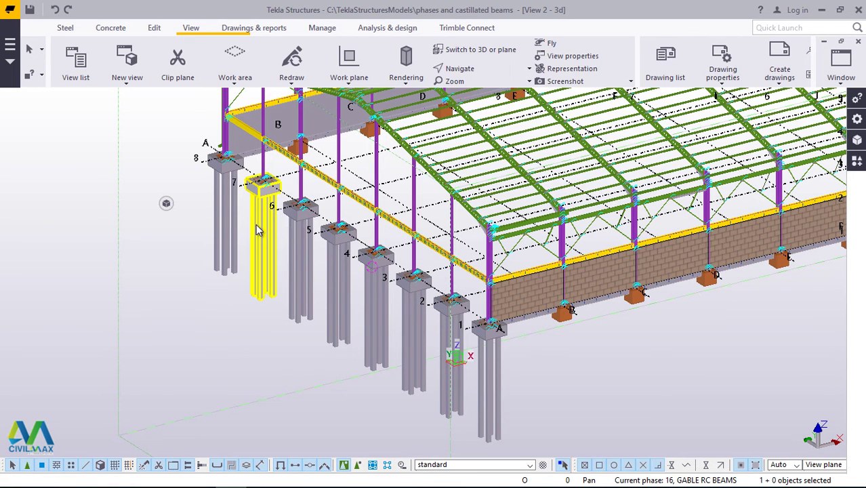
{"action": "left_click", "coordinate": [222, 191]}
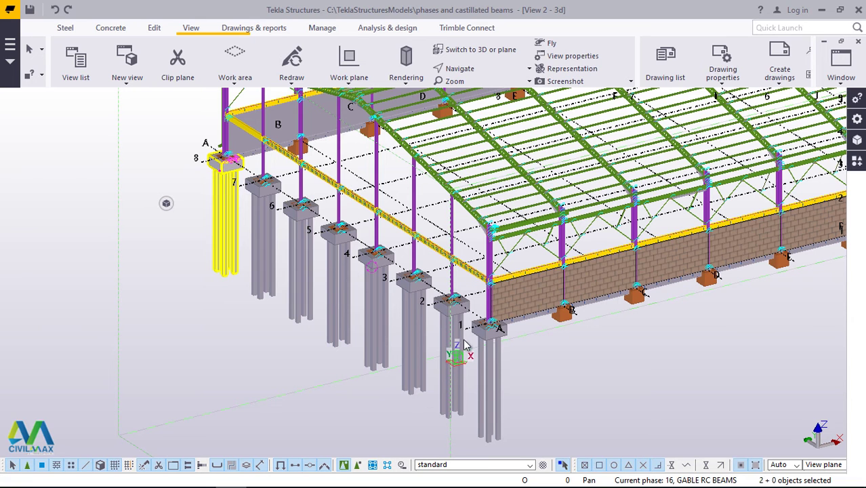
{"action": "left_click", "coordinate": [466, 344]}
{"action": "left_click", "coordinate": [496, 374]}
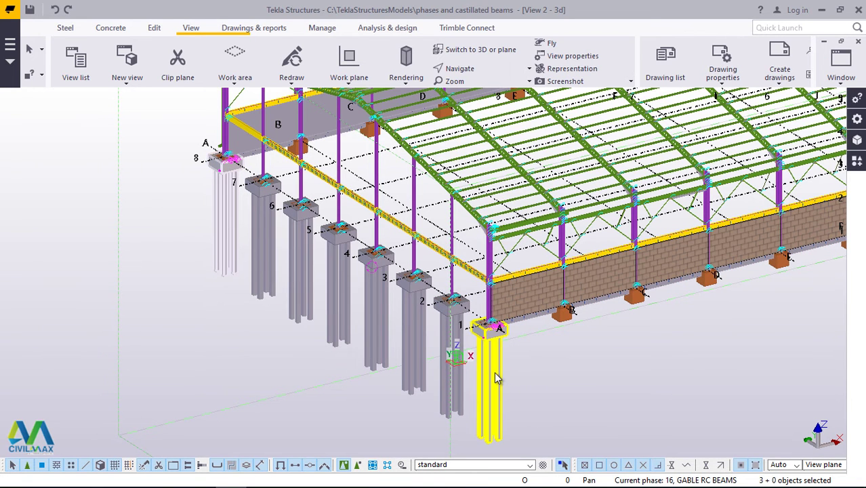
{"action": "left_click", "coordinate": [495, 366]}
{"action": "right_click", "coordinate": [582, 348]}
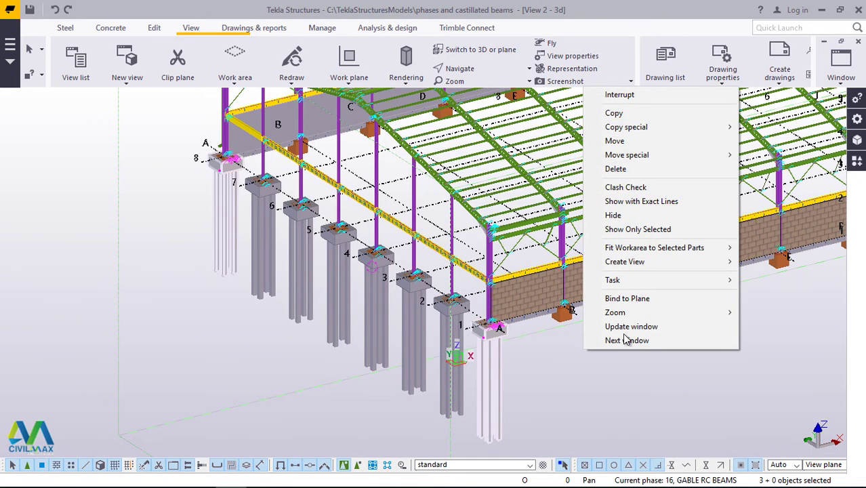
{"action": "mouse_move", "coordinate": [636, 132]}
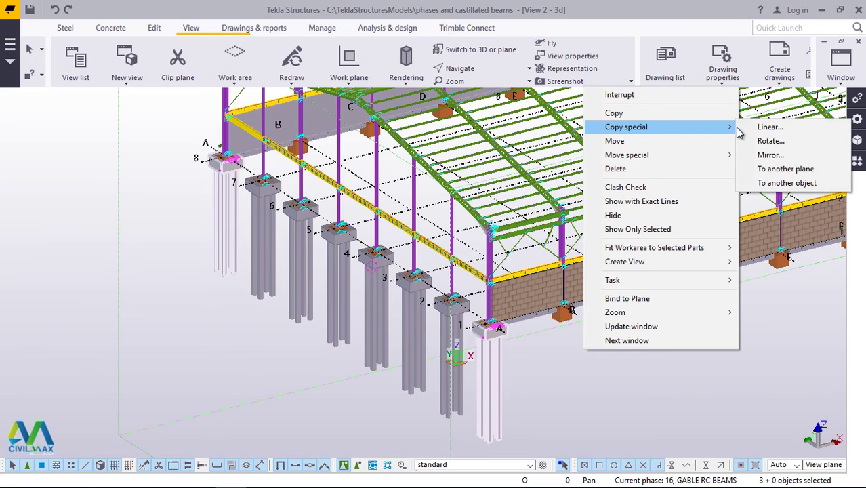
{"action": "left_click", "coordinate": [764, 128]}
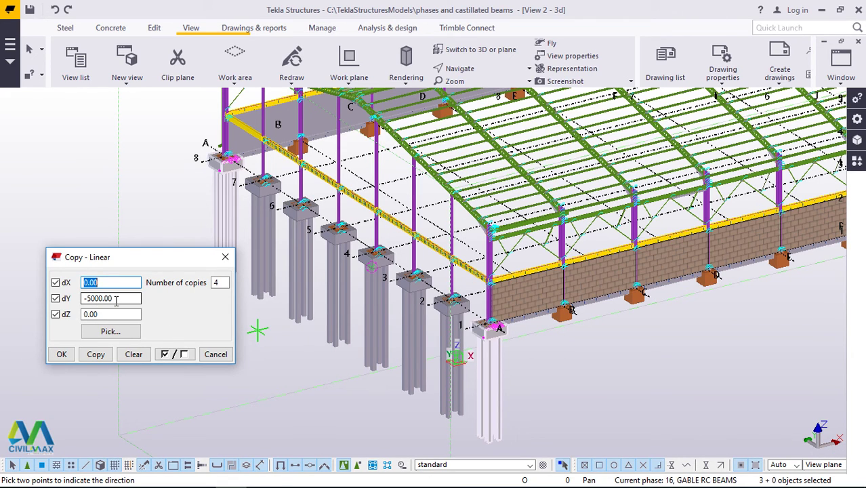
{"action": "left_click_drag", "start_coordinate": [116, 301], "coordinate": [80, 284]}
{"action": "type", "text": "0"}
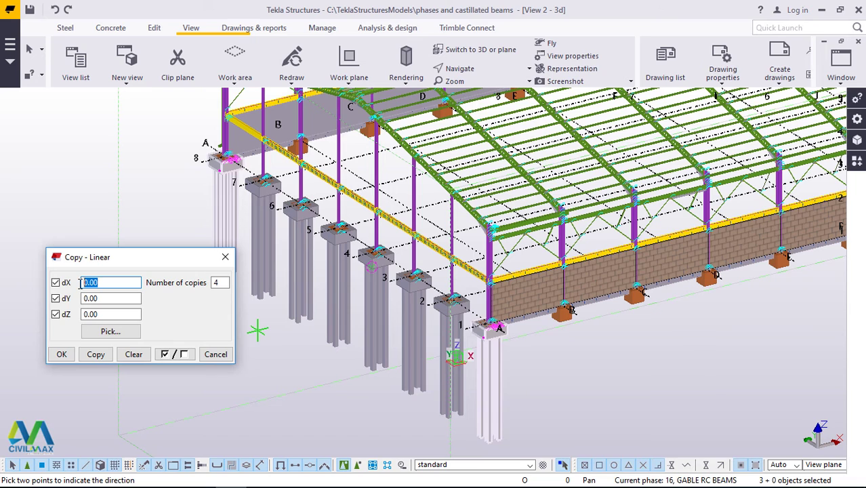
{"action": "type", "text": "60"}
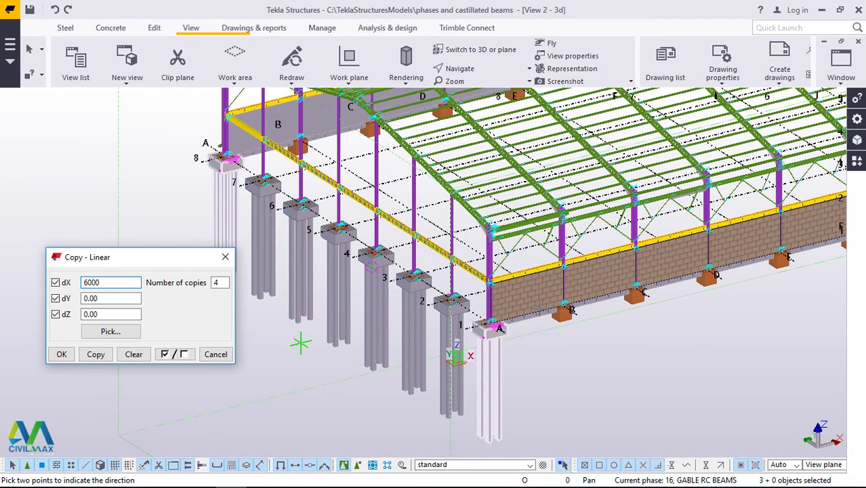
{"action": "left_click", "coordinate": [221, 282]}
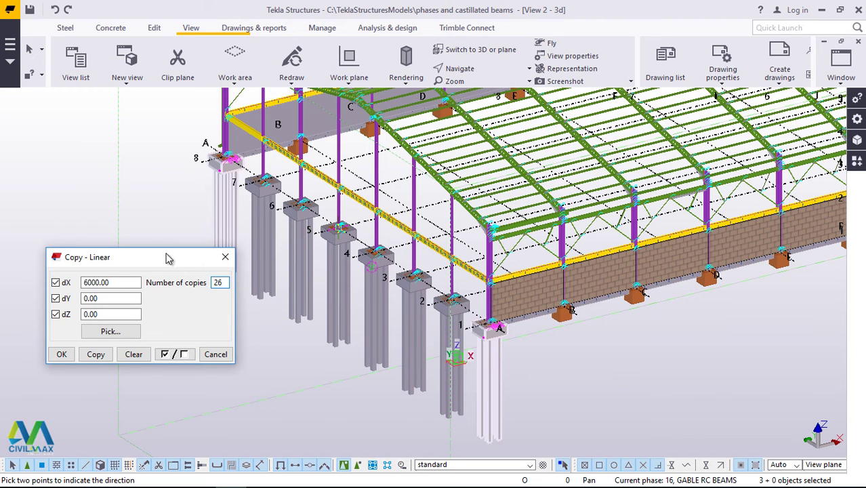
{"action": "left_click", "coordinate": [95, 355]}
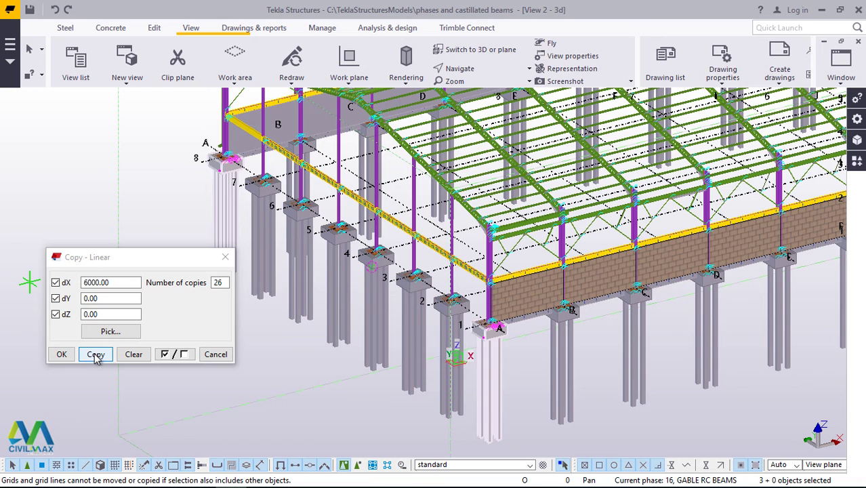
{"action": "left_click", "coordinate": [62, 354]}
{"action": "right_click", "coordinate": [141, 310]}
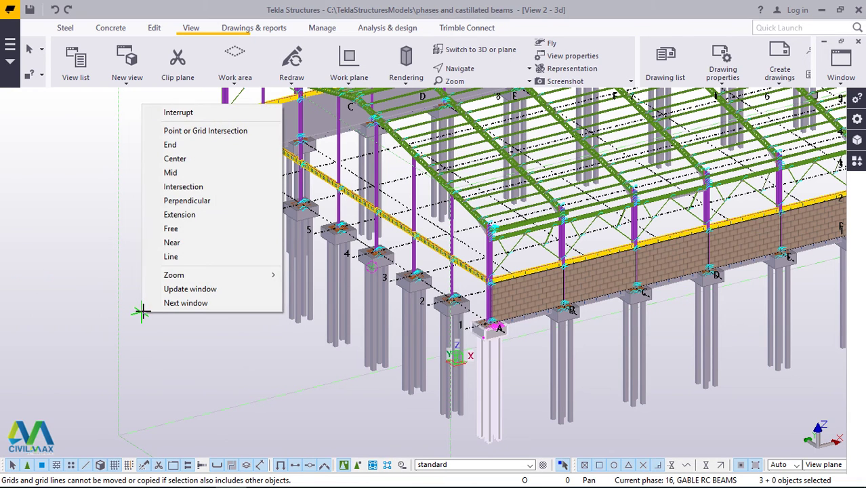
{"action": "left_click", "coordinate": [180, 112]}
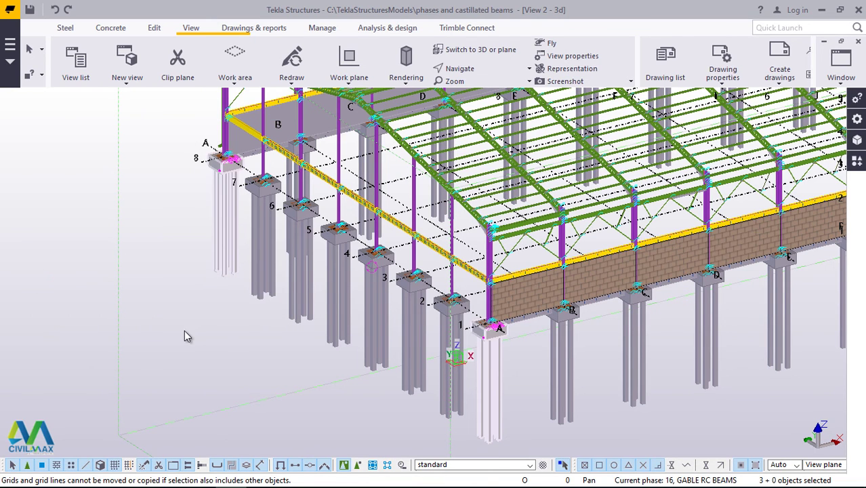
Inspect the copied pile foundations along the building and the column blocks at the grid B' gable end
{"action": "scroll", "coordinate": [169, 327], "scroll_direction": "down", "scroll_amount": 5}
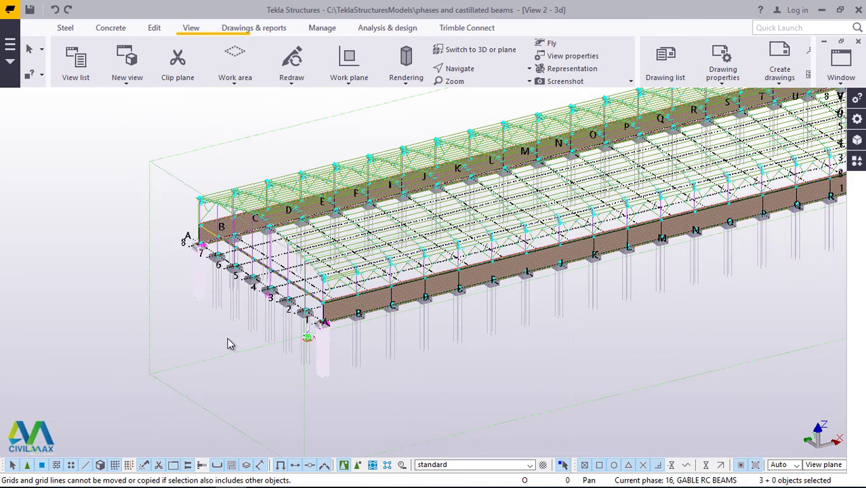
{"action": "scroll", "coordinate": [229, 342], "scroll_direction": "down", "scroll_amount": 4}
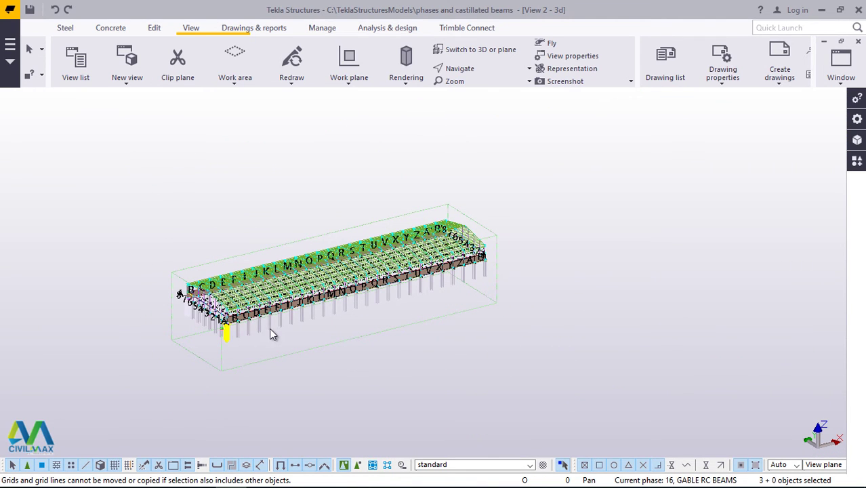
{"action": "scroll", "coordinate": [470, 251], "scroll_direction": "down", "scroll_amount": 1}
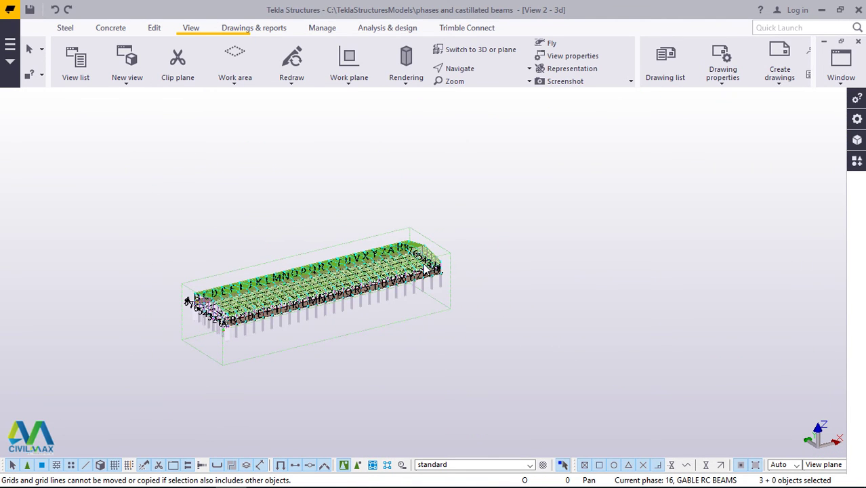
{"action": "scroll", "coordinate": [418, 269], "scroll_direction": "up", "scroll_amount": 5}
{"action": "scroll", "coordinate": [319, 281], "scroll_direction": "up", "scroll_amount": 6}
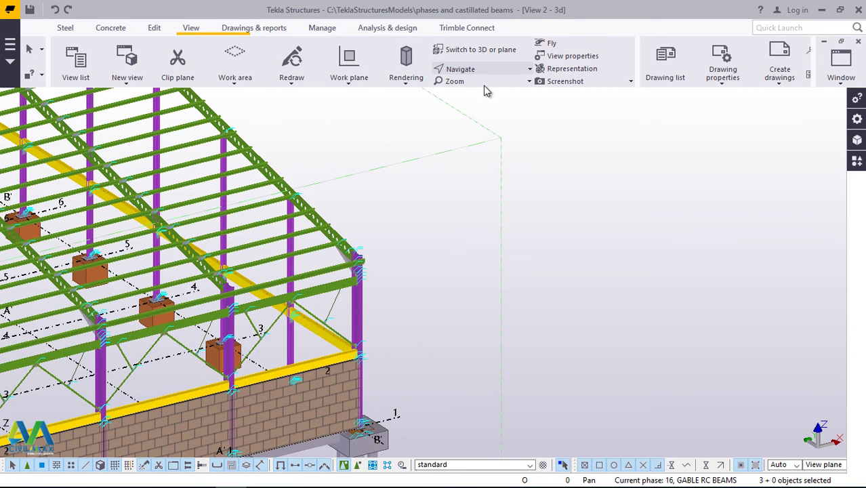
{"action": "left_click", "coordinate": [486, 89]}
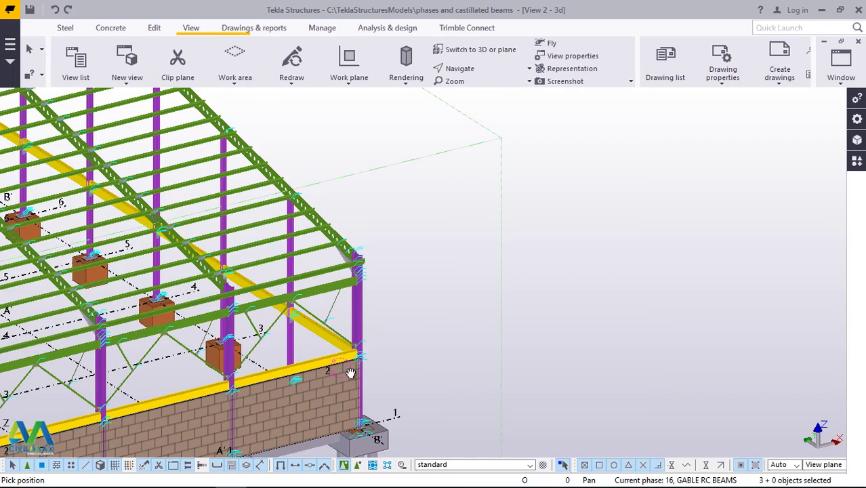
{"action": "left_click_drag", "start_coordinate": [351, 372], "coordinate": [119, 357]}
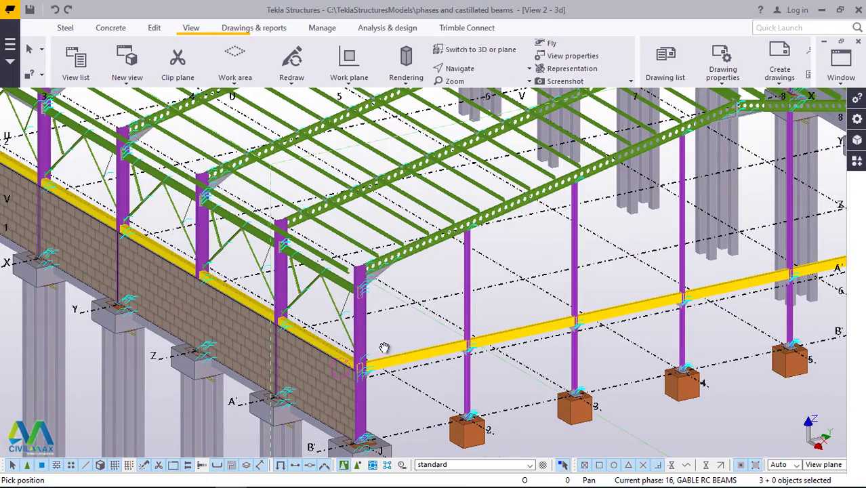
{"action": "scroll", "coordinate": [400, 352], "scroll_direction": "down", "scroll_amount": 4}
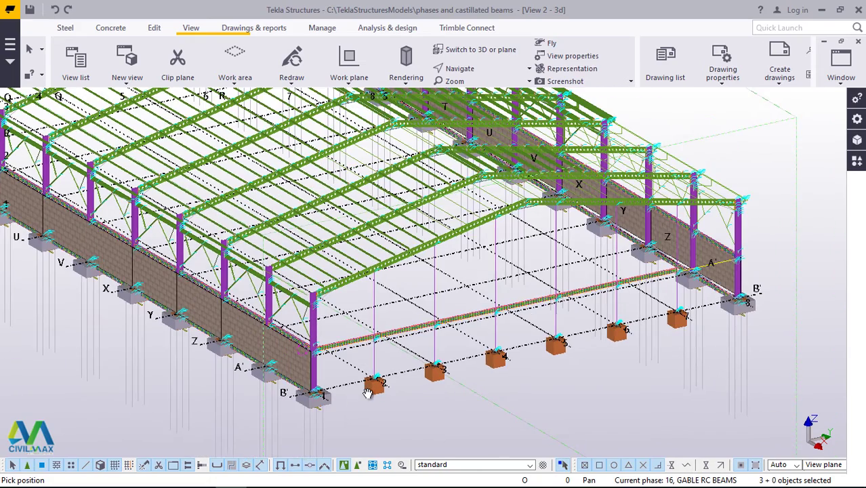
{"action": "scroll", "coordinate": [368, 394], "scroll_direction": "up", "scroll_amount": 8}
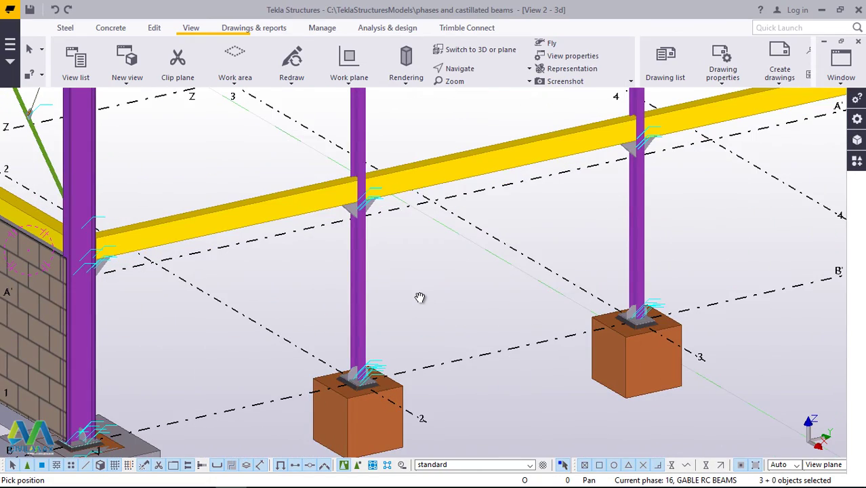
{"action": "scroll", "coordinate": [419, 297], "scroll_direction": "down", "scroll_amount": 1}
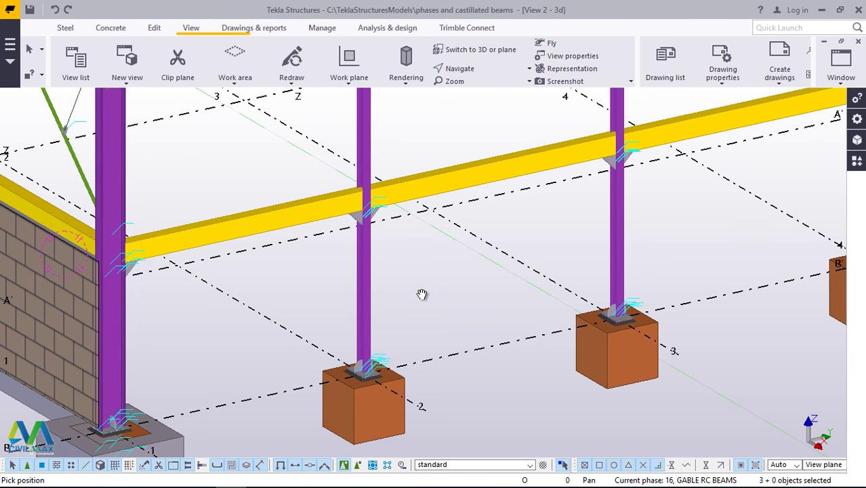
{"action": "scroll", "coordinate": [433, 265], "scroll_direction": "down", "scroll_amount": 2}
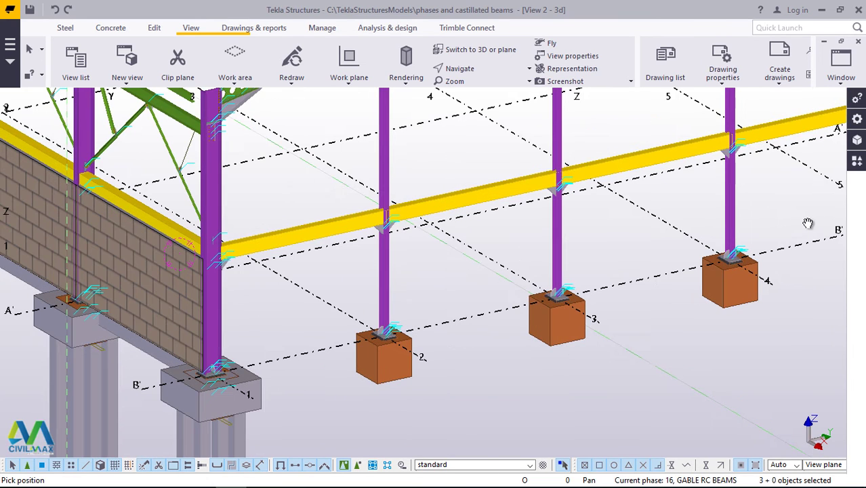
Try to place a Concrete foundation (1030) under the gable column at grid B'-2, and undo it
{"action": "left_click", "coordinate": [857, 163]}
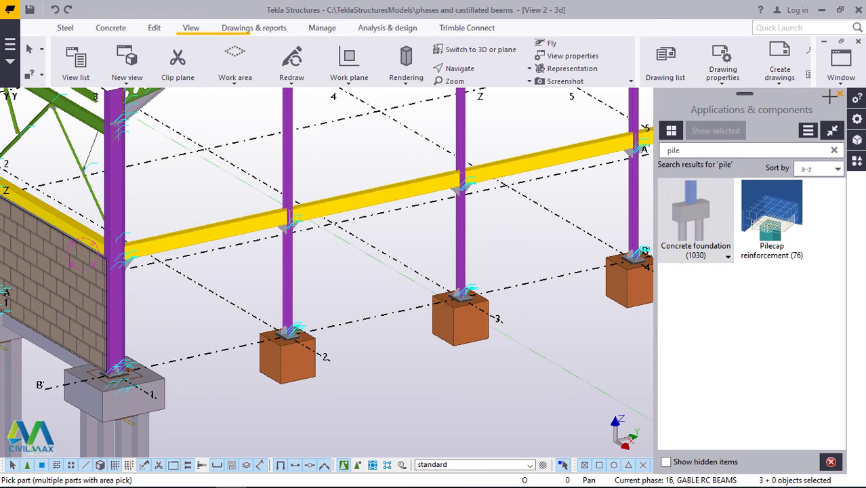
{"action": "left_click", "coordinate": [839, 94]}
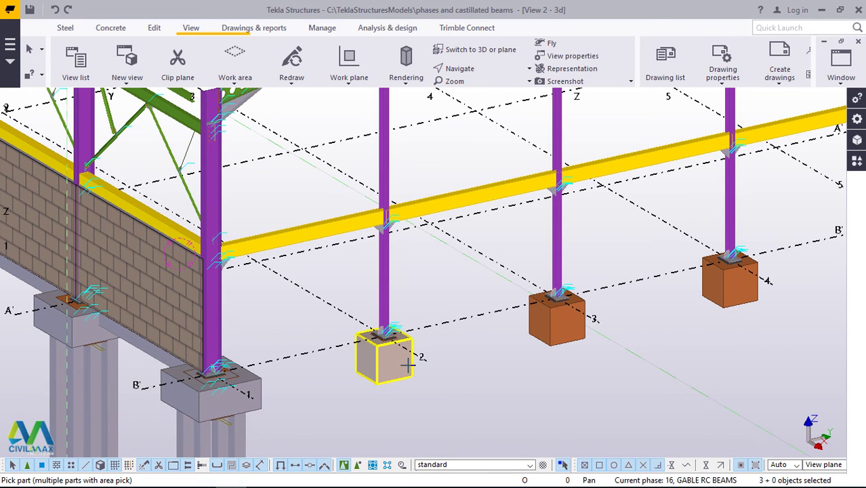
{"action": "left_click", "coordinate": [387, 287]}
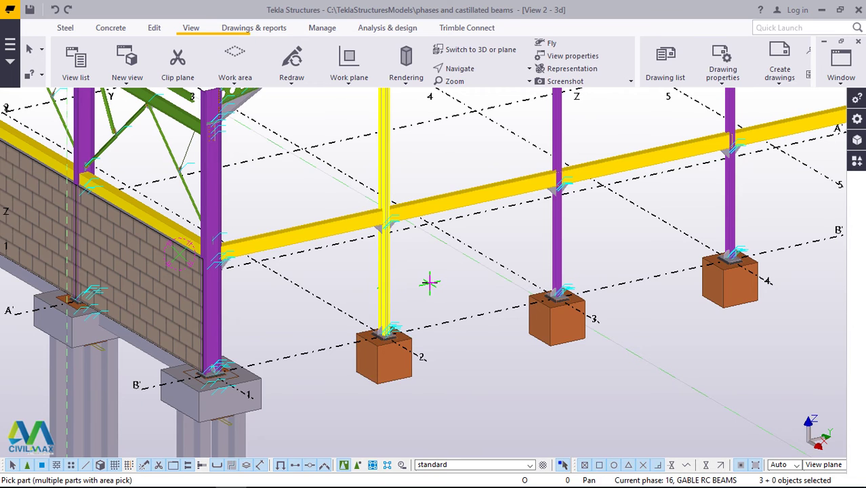
{"action": "key", "text": "ctrl+c"}
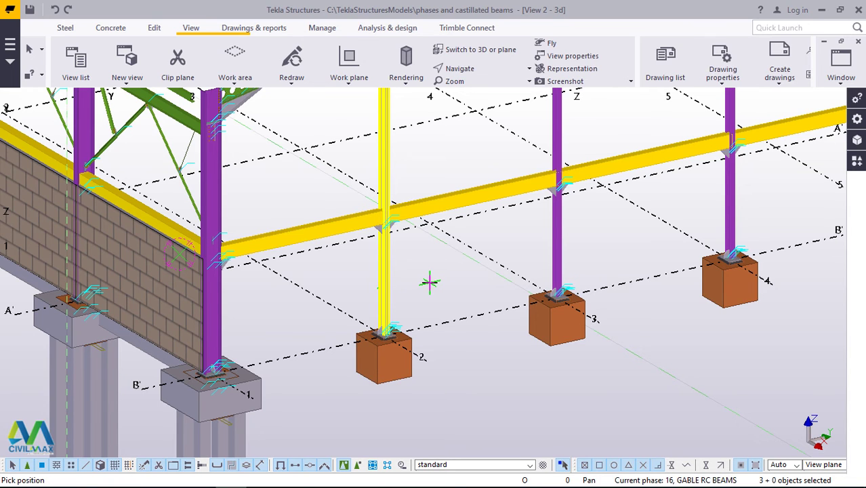
{"action": "left_click", "coordinate": [400, 378]}
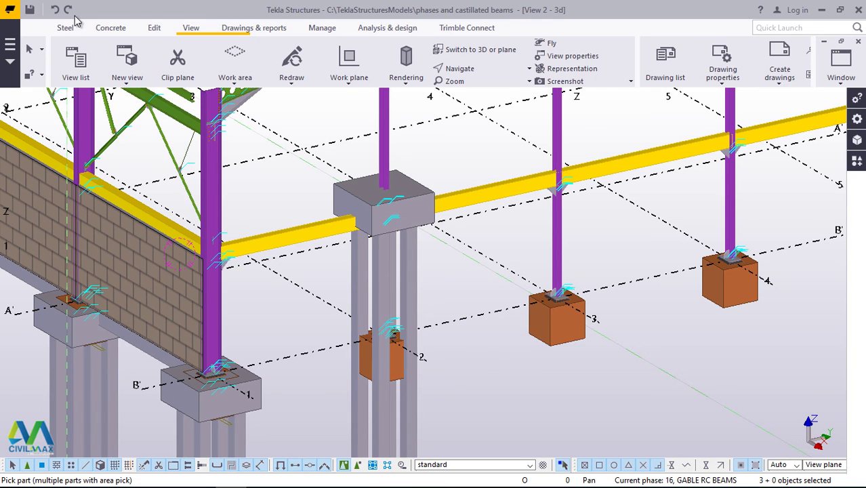
{"action": "left_click", "coordinate": [54, 10]}
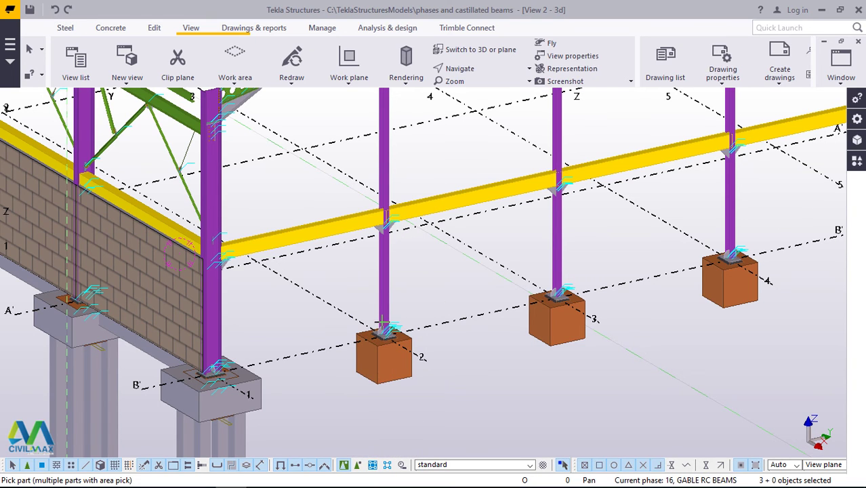
Try the foundation under column B'-2 again, positioned at the midpoint of the block's bottom edge, end the command and undo the placement
{"action": "left_click", "coordinate": [385, 311]}
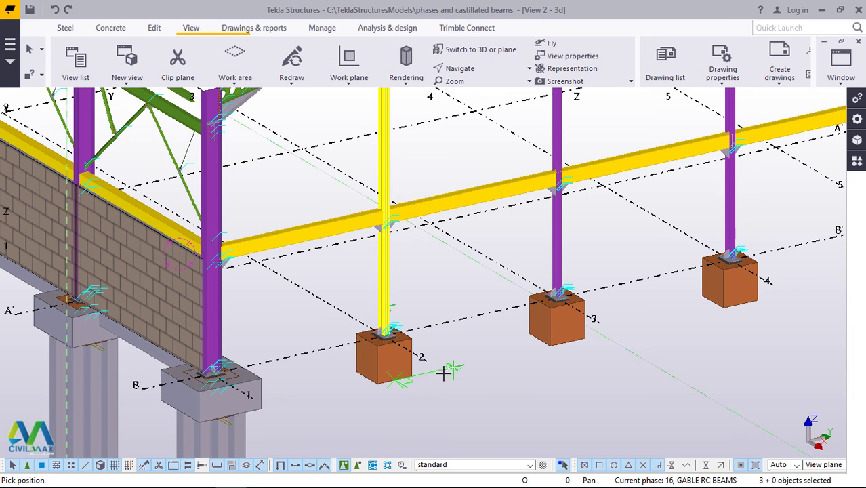
{"action": "scroll", "coordinate": [396, 380], "scroll_direction": "up", "scroll_amount": 3}
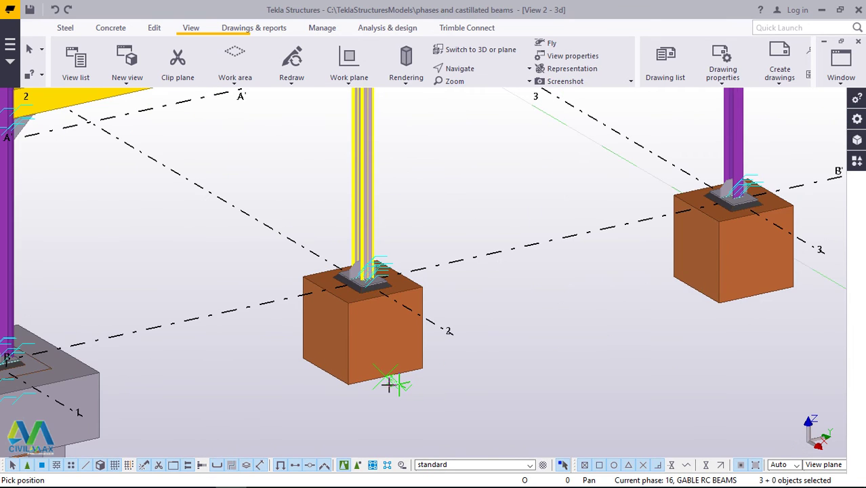
{"action": "scroll", "coordinate": [387, 381], "scroll_direction": "up", "scroll_amount": 1}
{"action": "scroll", "coordinate": [382, 371], "scroll_direction": "up", "scroll_amount": 1}
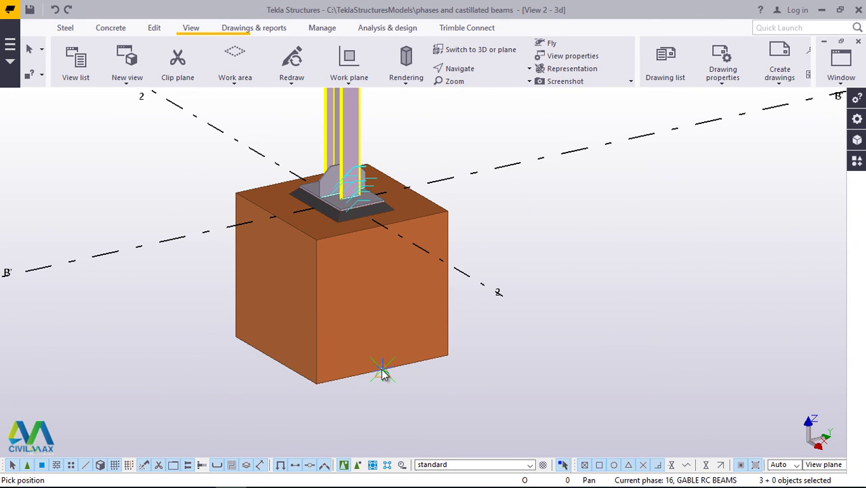
{"action": "left_click", "coordinate": [381, 370]}
{"action": "right_click", "coordinate": [601, 206]}
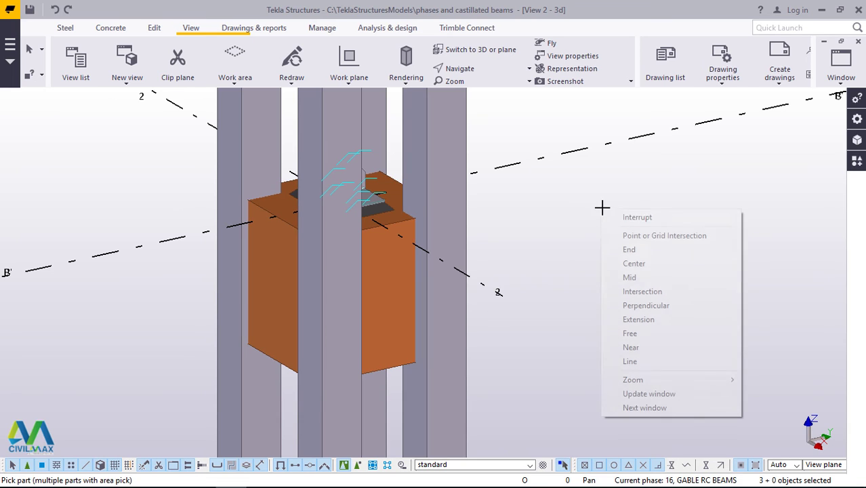
{"action": "left_click", "coordinate": [615, 217]}
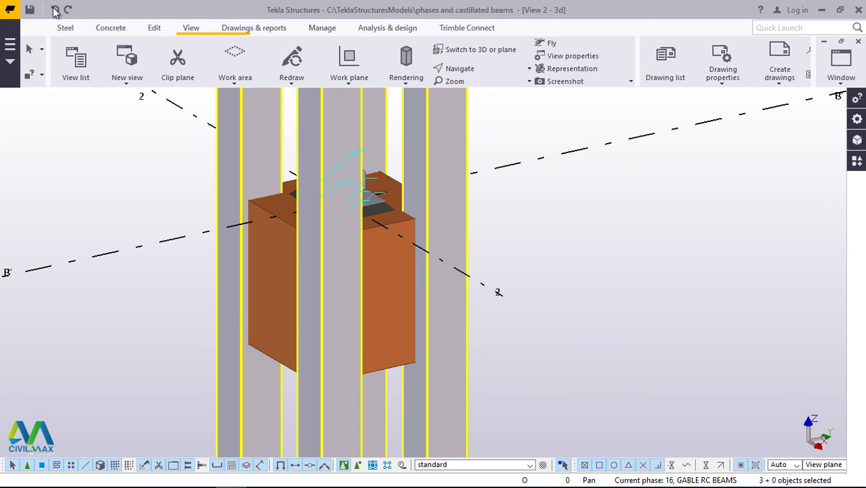
{"action": "scroll", "coordinate": [562, 304], "scroll_direction": "down", "scroll_amount": 1}
{"action": "scroll", "coordinate": [430, 270], "scroll_direction": "down", "scroll_amount": 2}
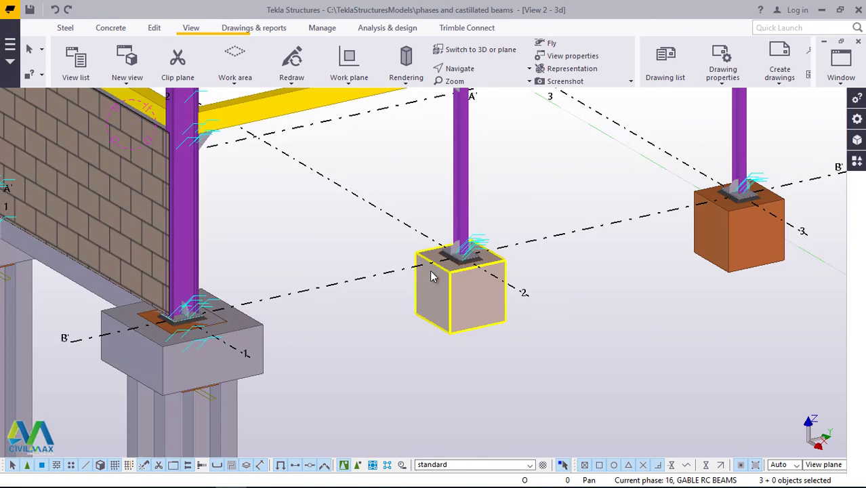
Try to make a linear copy of the corner pile foundation at grid B'-1
{"action": "right_click", "coordinate": [456, 384]}
{"action": "mouse_move", "coordinate": [520, 128]}
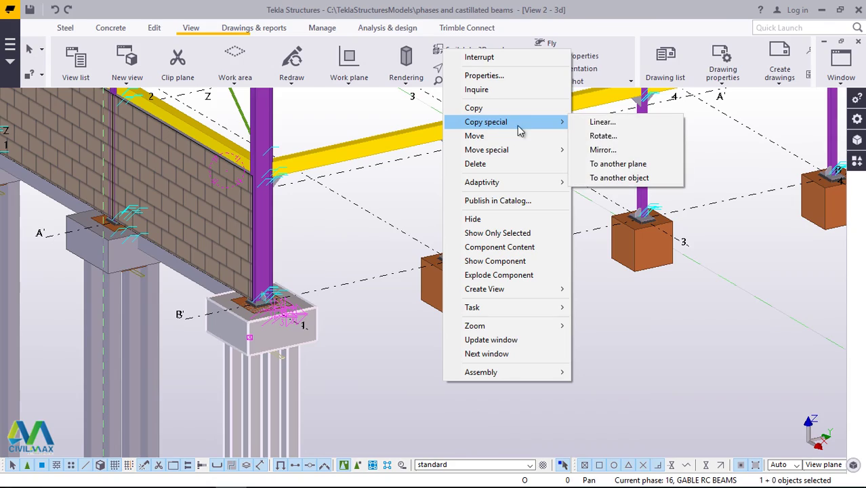
{"action": "left_click", "coordinate": [602, 122]}
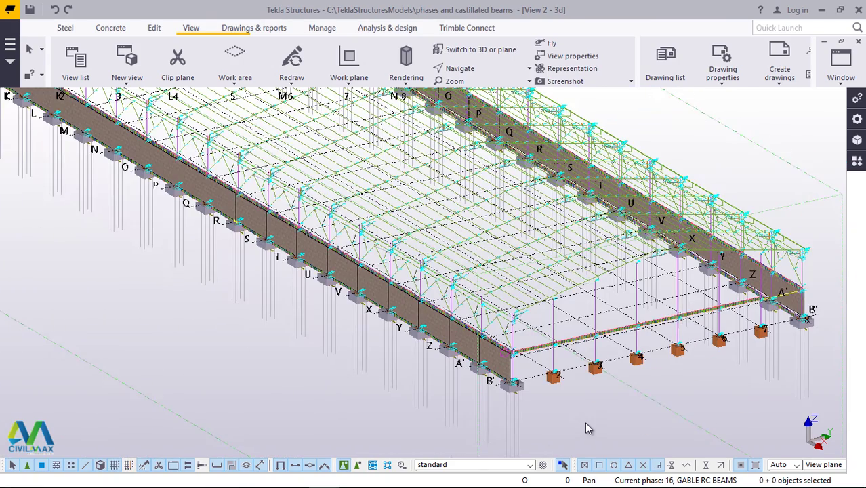
Examine the pile foundations along both long sides of the building and around the grid B' gable end
{"action": "scroll", "coordinate": [499, 401], "scroll_direction": "up", "scroll_amount": 5}
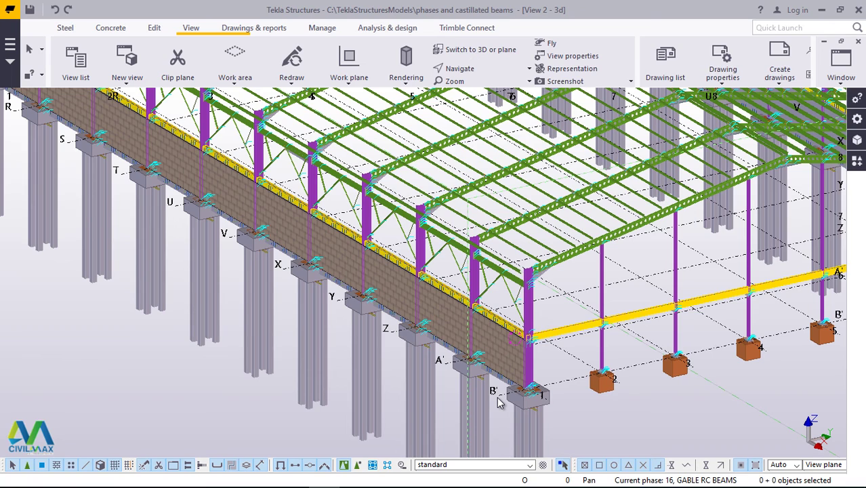
{"action": "scroll", "coordinate": [515, 386], "scroll_direction": "down", "scroll_amount": 4}
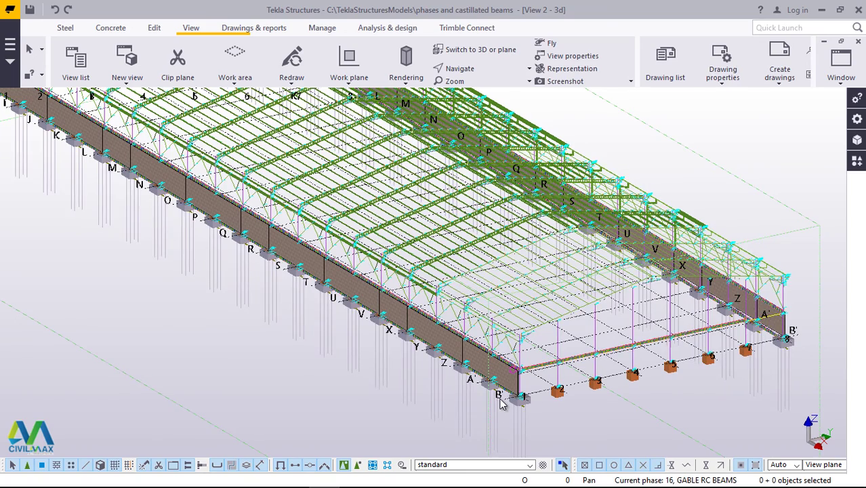
{"action": "scroll", "coordinate": [505, 406], "scroll_direction": "up", "scroll_amount": 2}
{"action": "scroll", "coordinate": [492, 424], "scroll_direction": "up", "scroll_amount": 2}
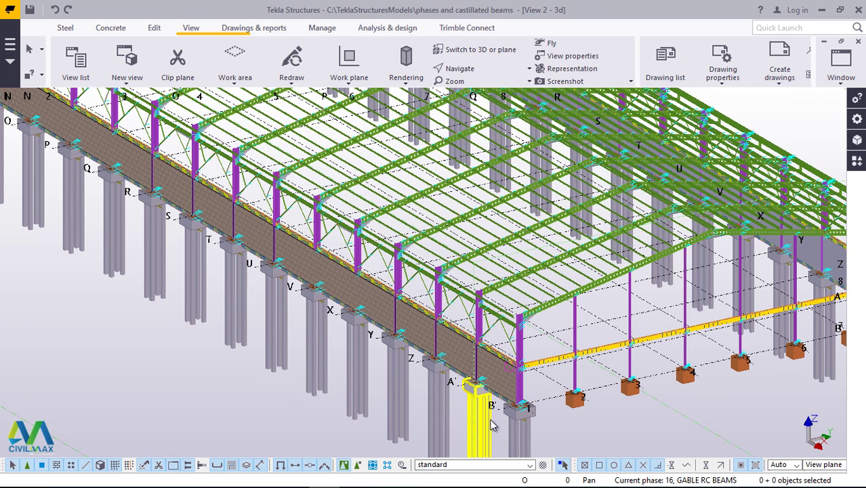
{"action": "left_click", "coordinate": [476, 70]}
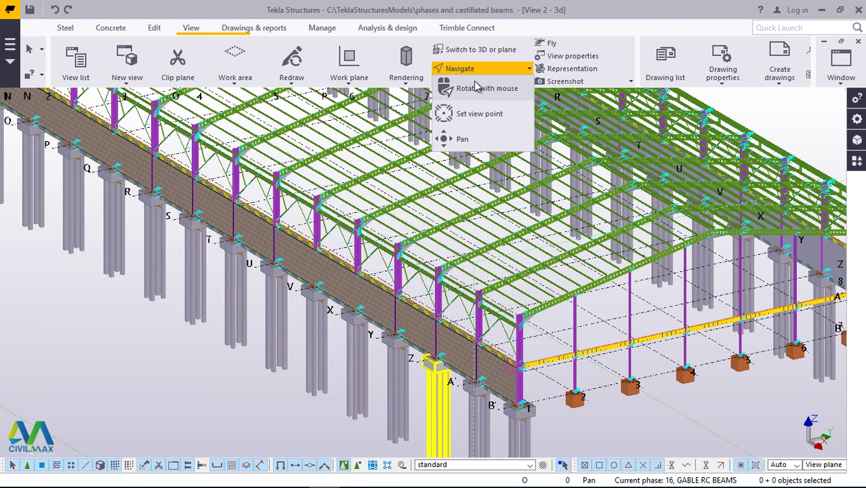
{"action": "left_click", "coordinate": [477, 89]}
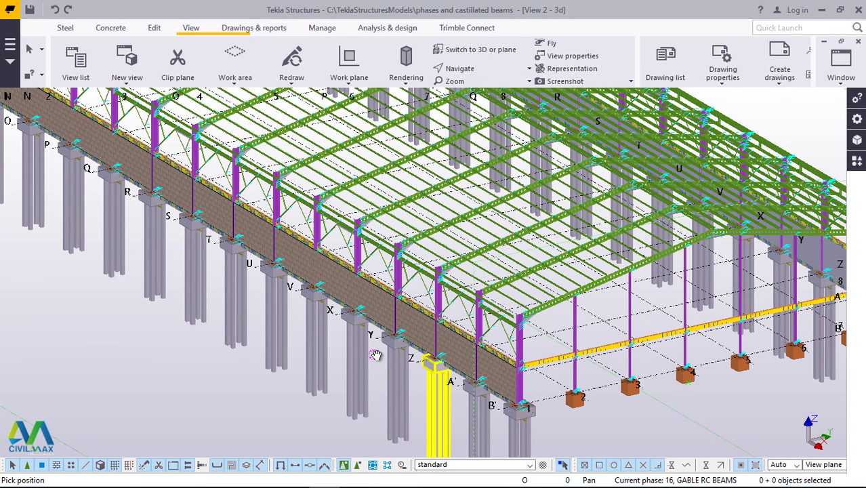
{"action": "mouse_move", "coordinate": [373, 354]}
{"action": "left_mouse_down"}
{"action": "mouse_move", "coordinate": [378, 332]}
{"action": "mouse_move", "coordinate": [414, 321]}
{"action": "mouse_move", "coordinate": [440, 326]}
{"action": "mouse_move", "coordinate": [476, 357]}
{"action": "mouse_move", "coordinate": [275, 392]}
{"action": "mouse_move", "coordinate": [233, 386]}
{"action": "left_mouse_up"}
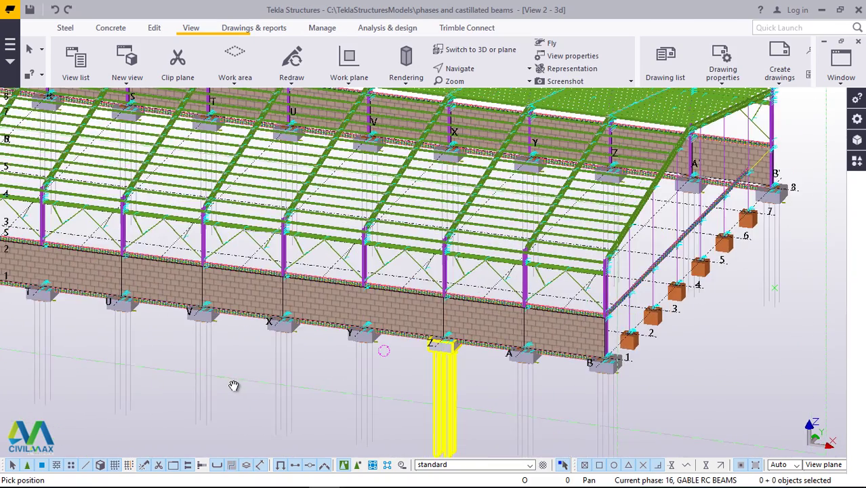
{"action": "scroll", "coordinate": [233, 386], "scroll_direction": "up", "scroll_amount": 4}
{"action": "scroll", "coordinate": [603, 335], "scroll_direction": "down", "scroll_amount": 2}
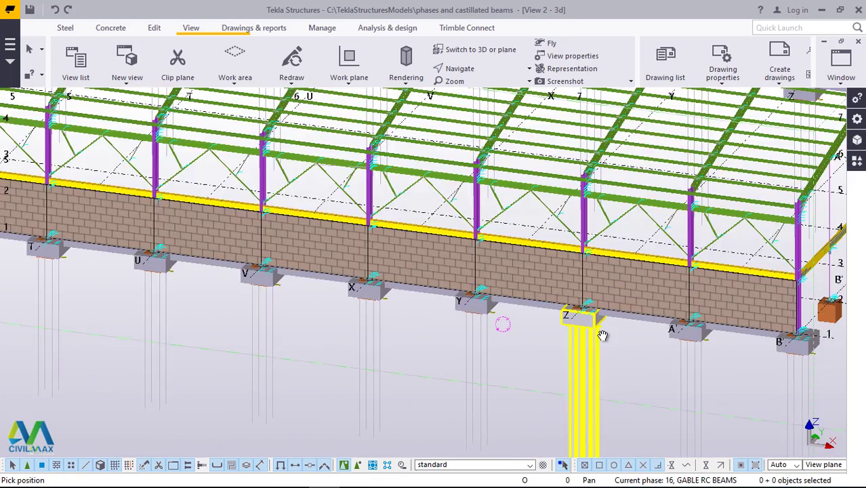
{"action": "scroll", "coordinate": [603, 335], "scroll_direction": "down", "scroll_amount": 3}
{"action": "scroll", "coordinate": [494, 323], "scroll_direction": "down", "scroll_amount": 1}
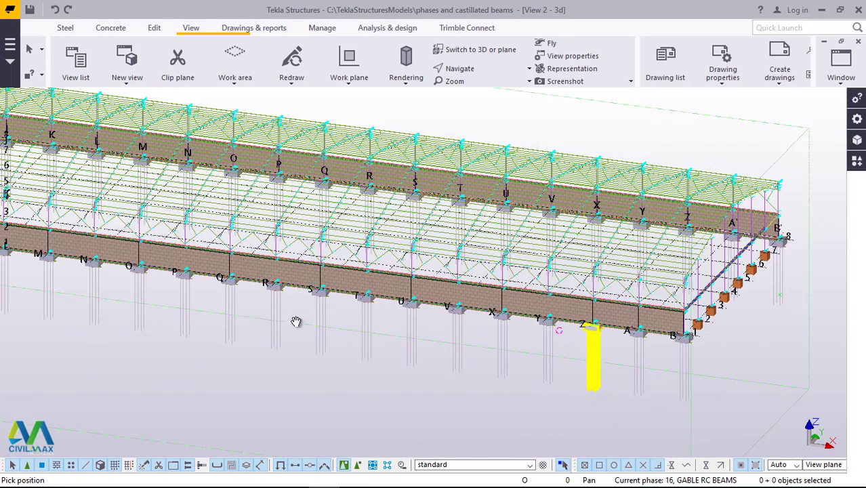
{"action": "scroll", "coordinate": [296, 321], "scroll_direction": "down", "scroll_amount": 1}
{"action": "scroll", "coordinate": [232, 307], "scroll_direction": "up", "scroll_amount": 3}
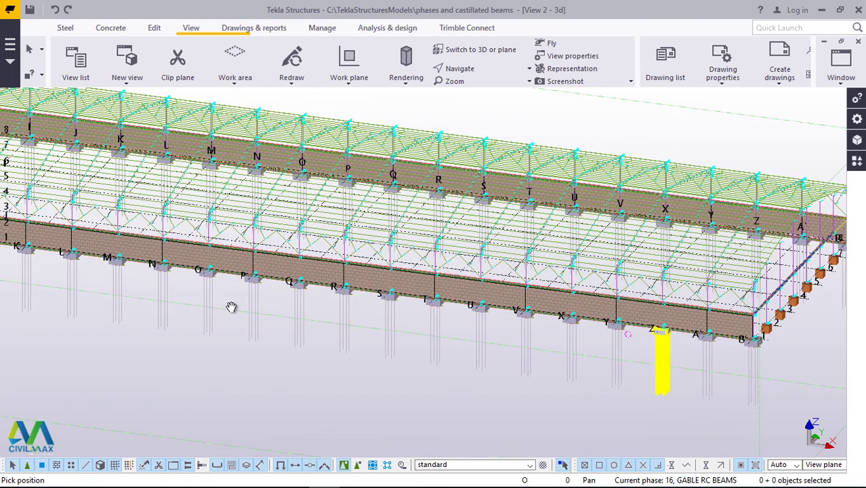